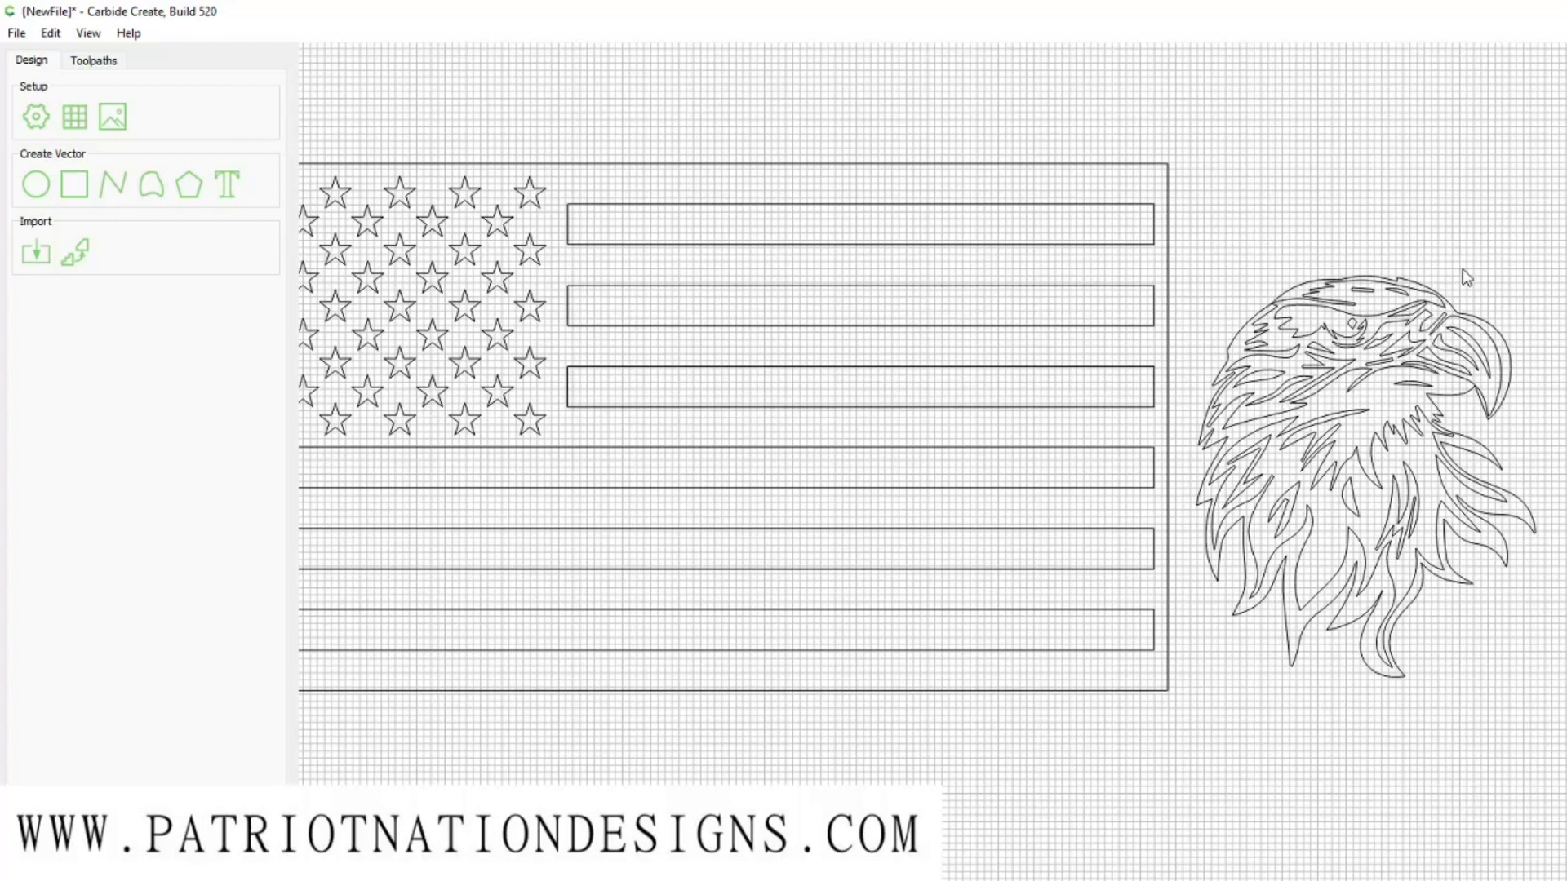
Box-select the whole eagle head to prepare it for offsetting.
left_click_drag(1561, 225, 1179, 751)
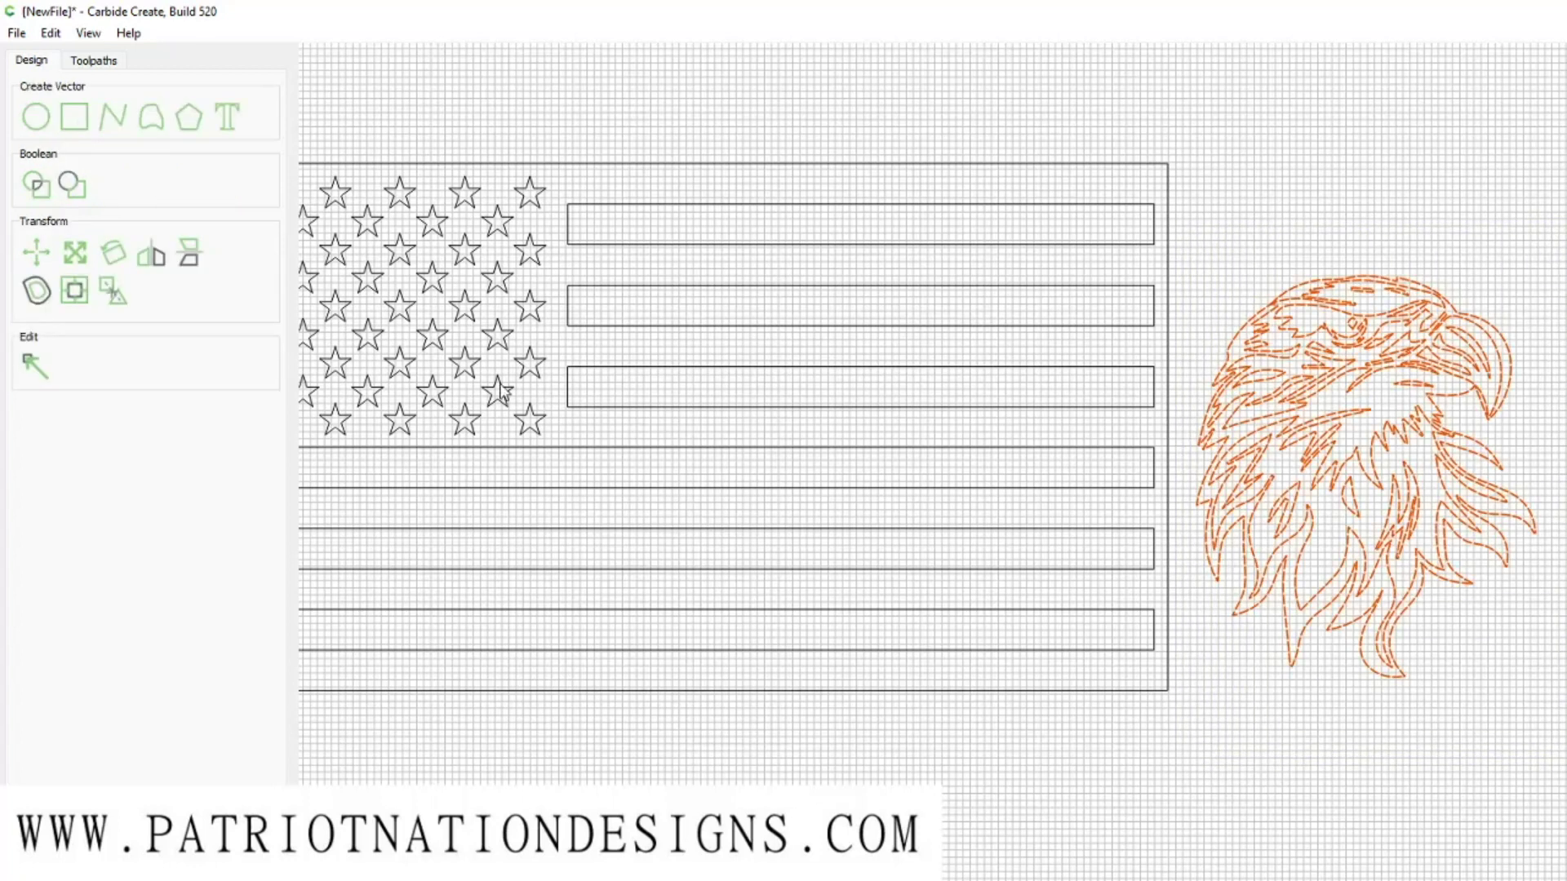
Add a 0.1000 in outside offset outline around the selected eagle.
left_click(36, 290)
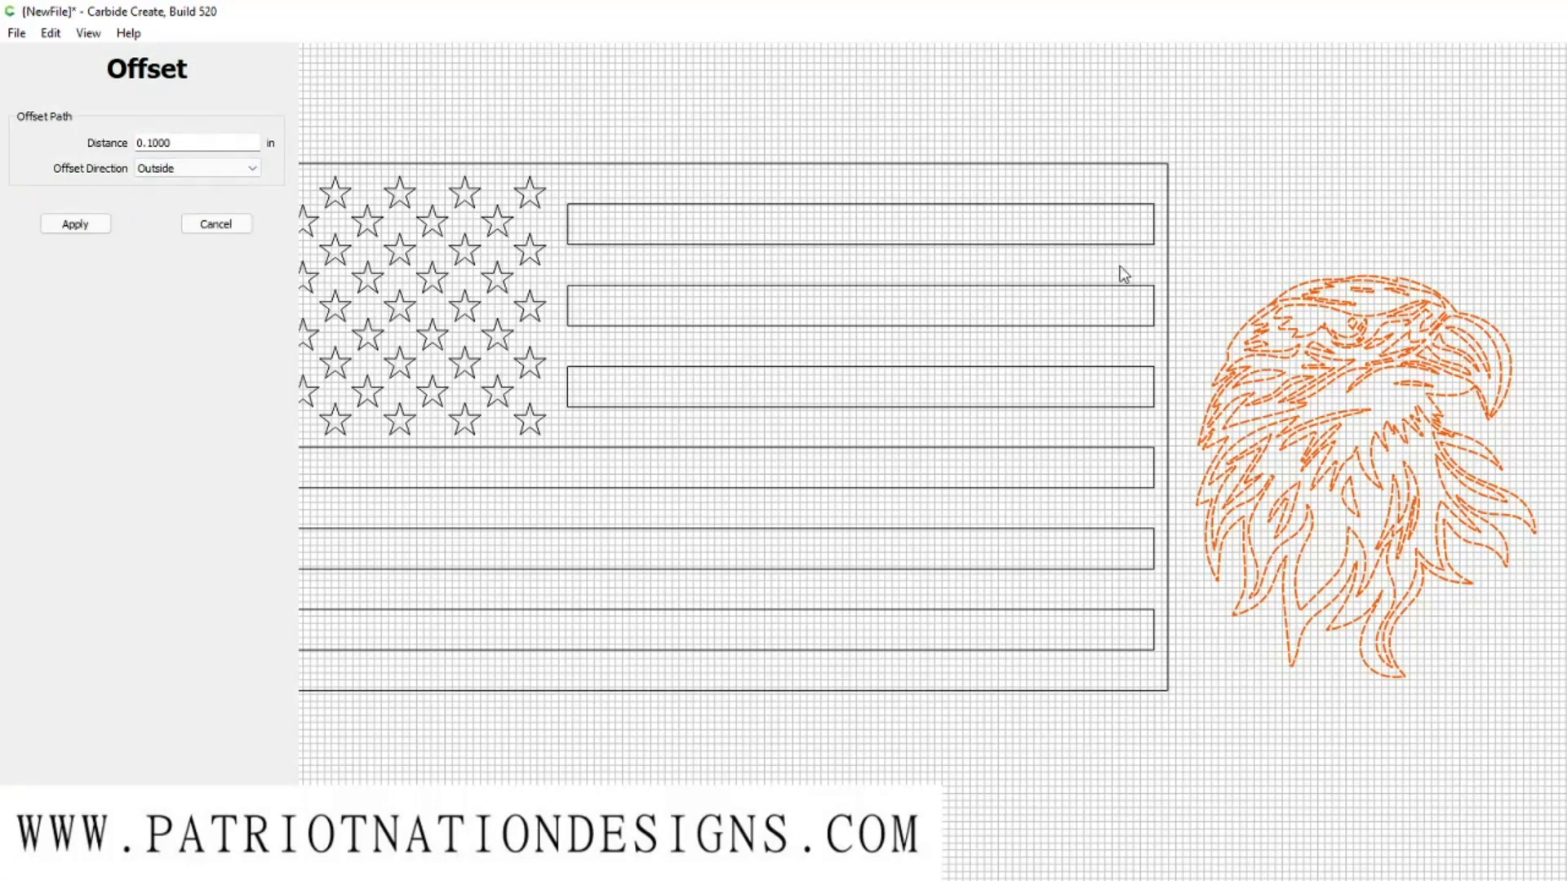
scroll(1364, 357, "up", 1)
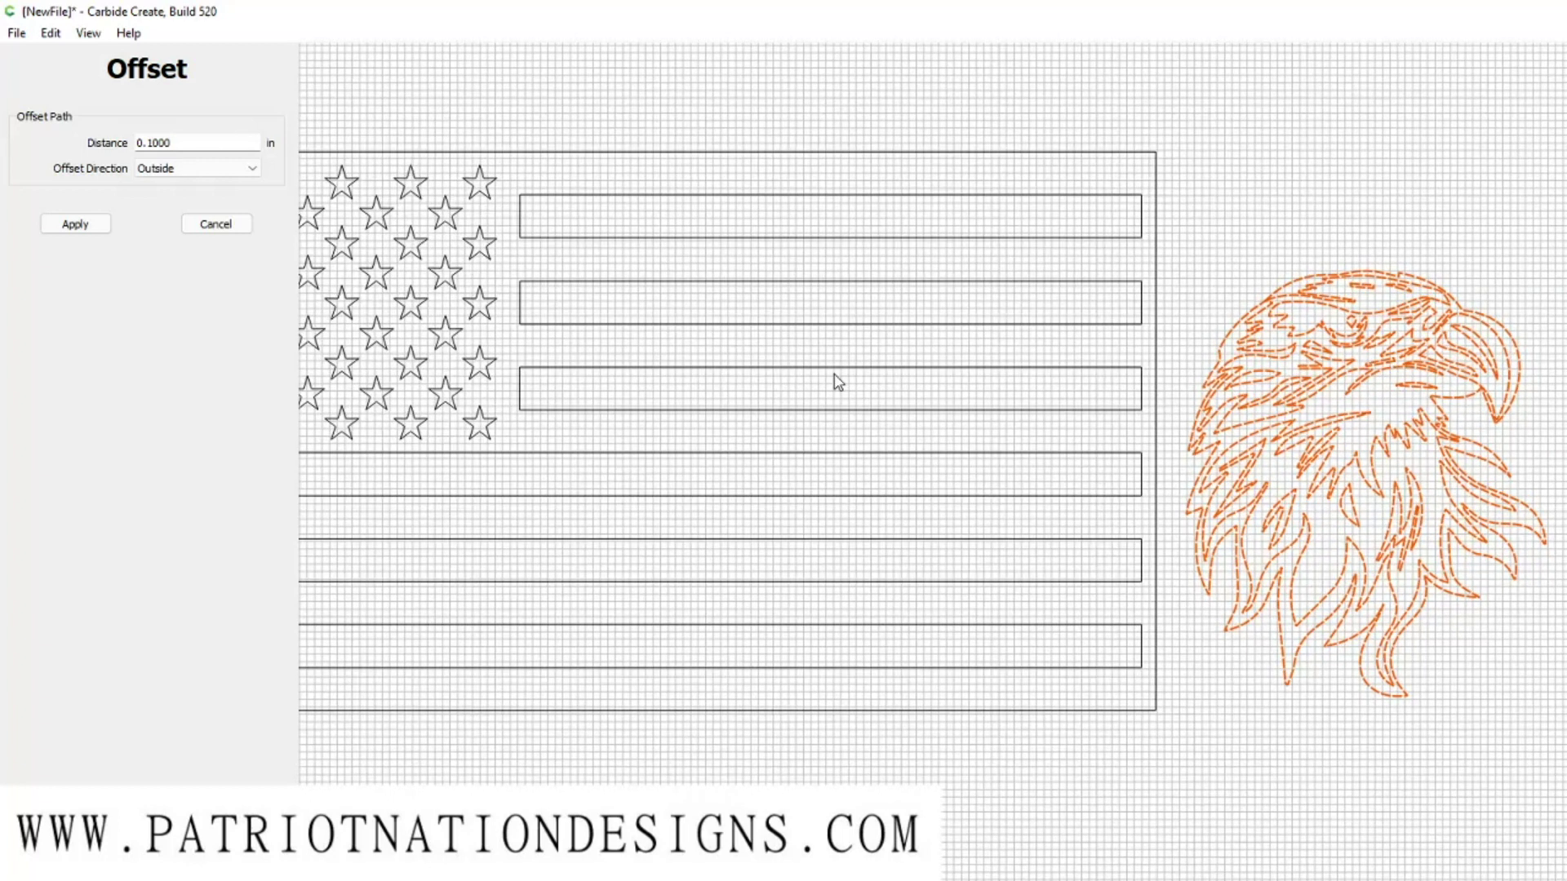
left_click(64, 228)
scroll(1487, 363, "up", 2)
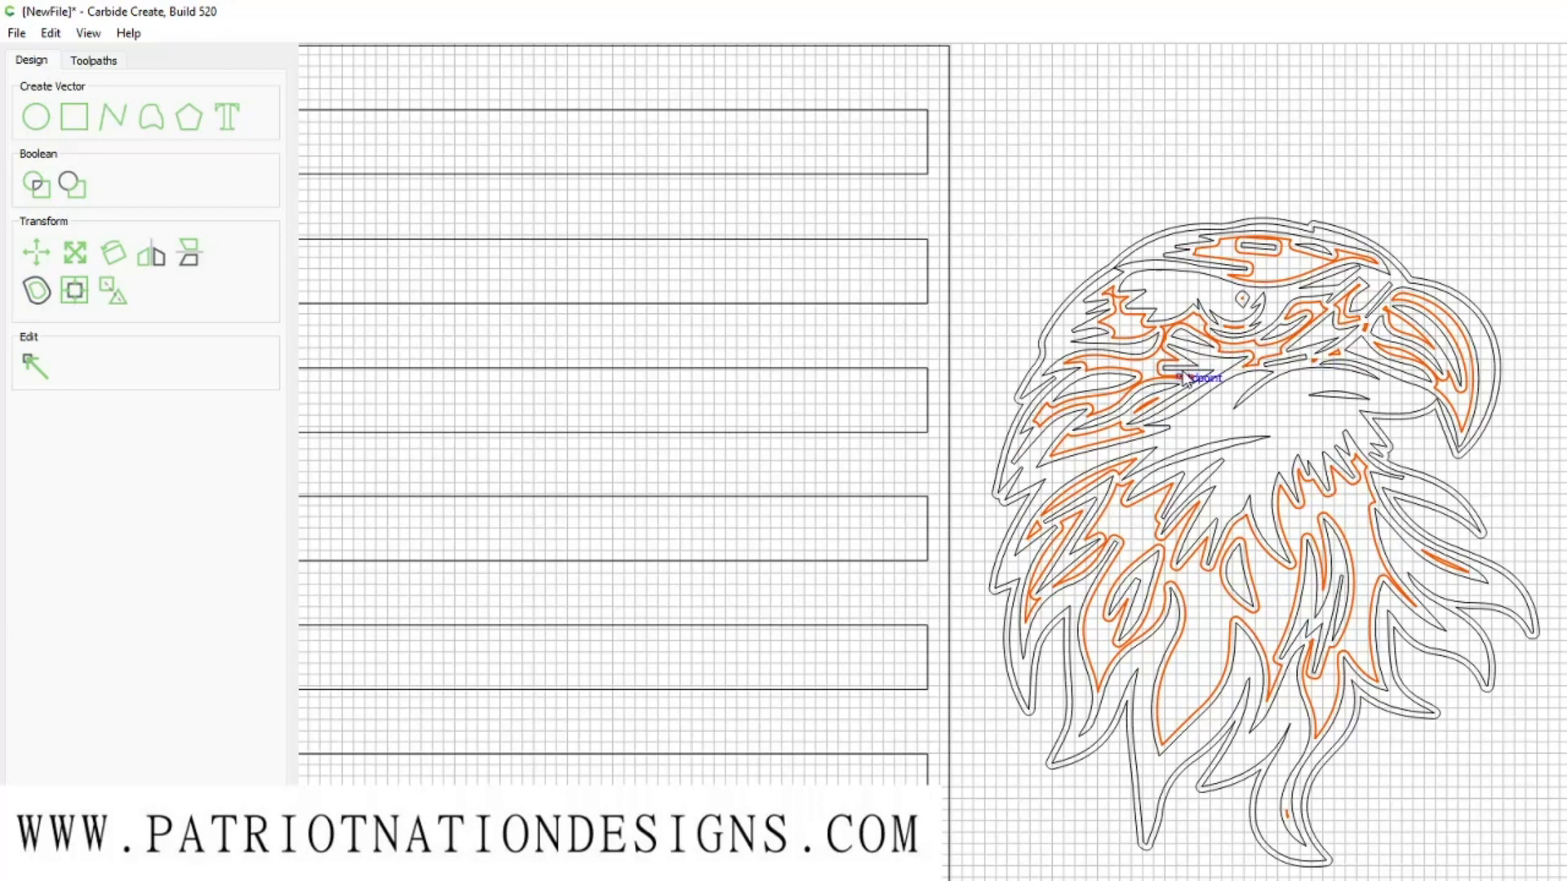
Select the eagle together with its offset outline and drag it onto the flag's centre.
key("Escape")
scroll(1392, 389, "down", 2)
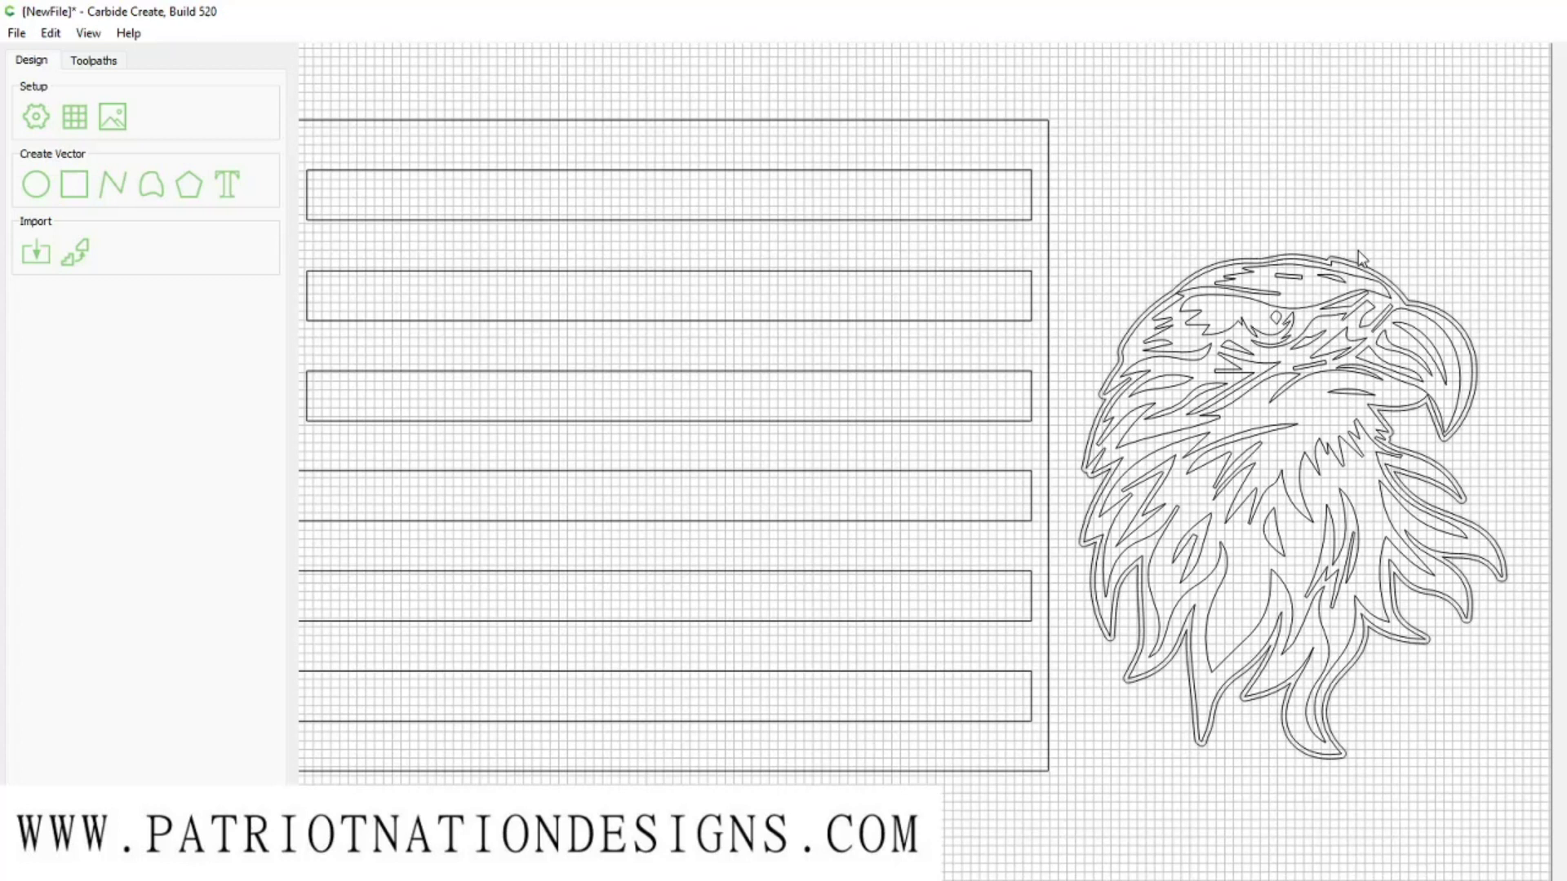
scroll(1416, 240, "down", 1)
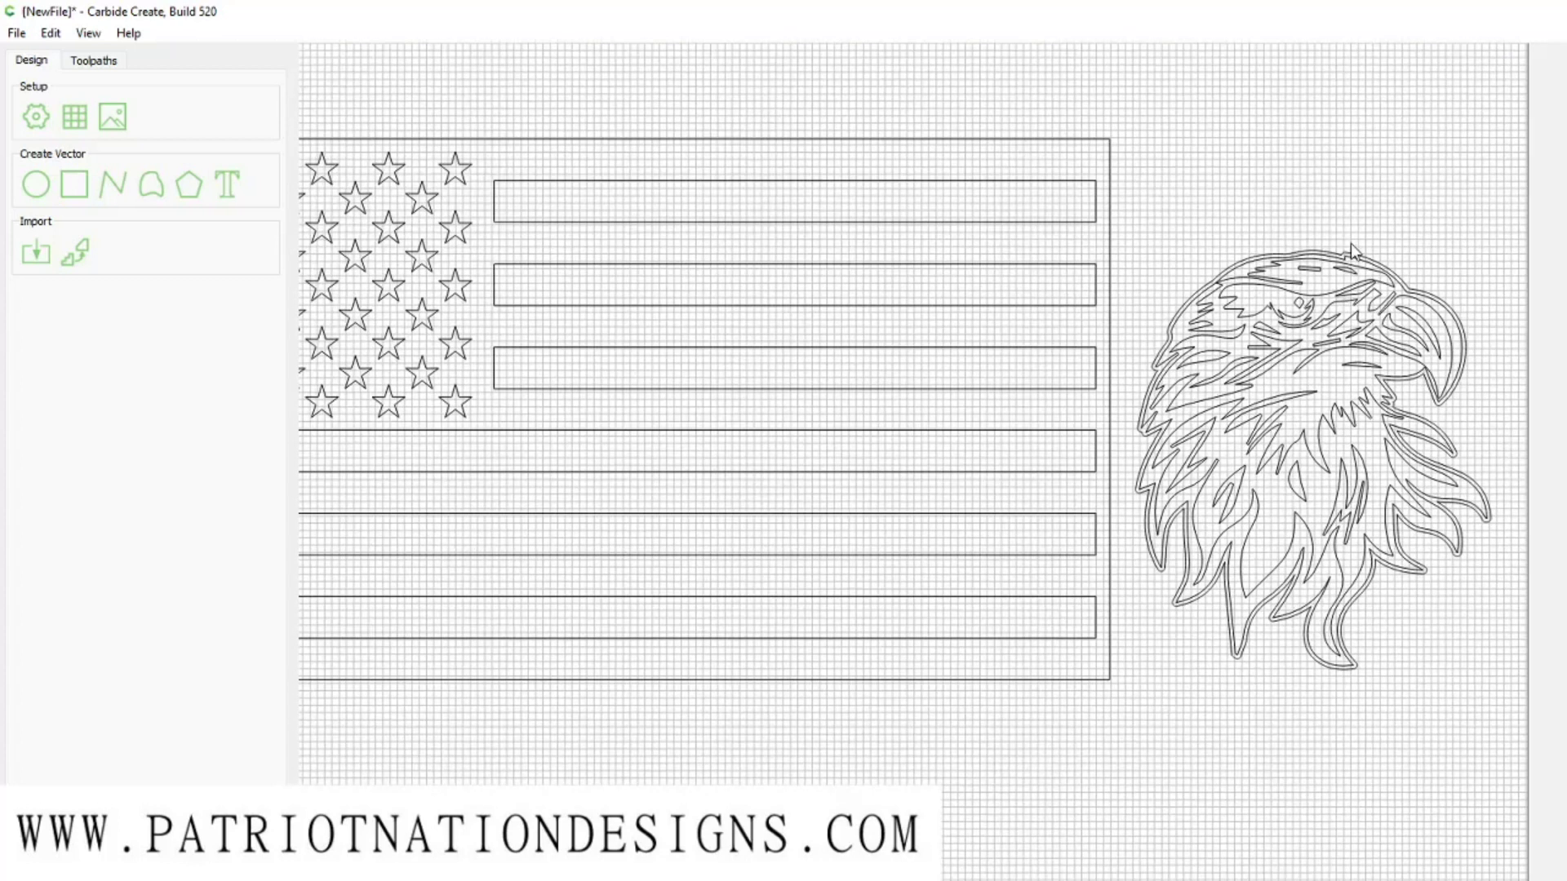
left_click(1379, 267)
left_click(1473, 235)
left_click_drag(1563, 180, 1133, 735)
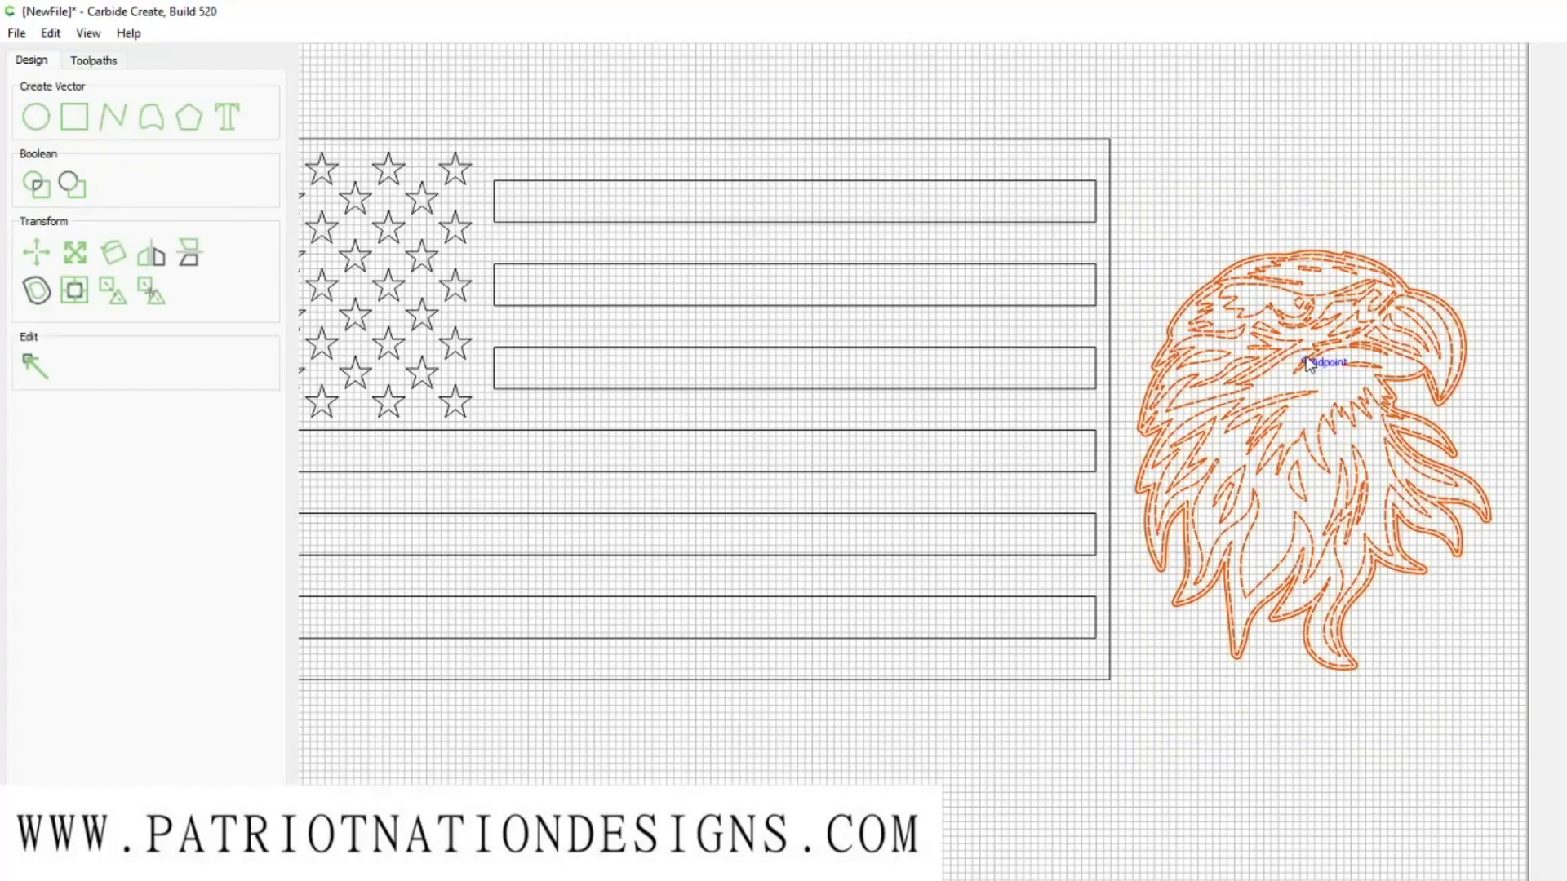
left_click_drag(1395, 298, 836, 270)
Select the six stripes plus the eagle's offset outline and Boolean-subtract the outline.
scroll(1434, 433, "down", 2)
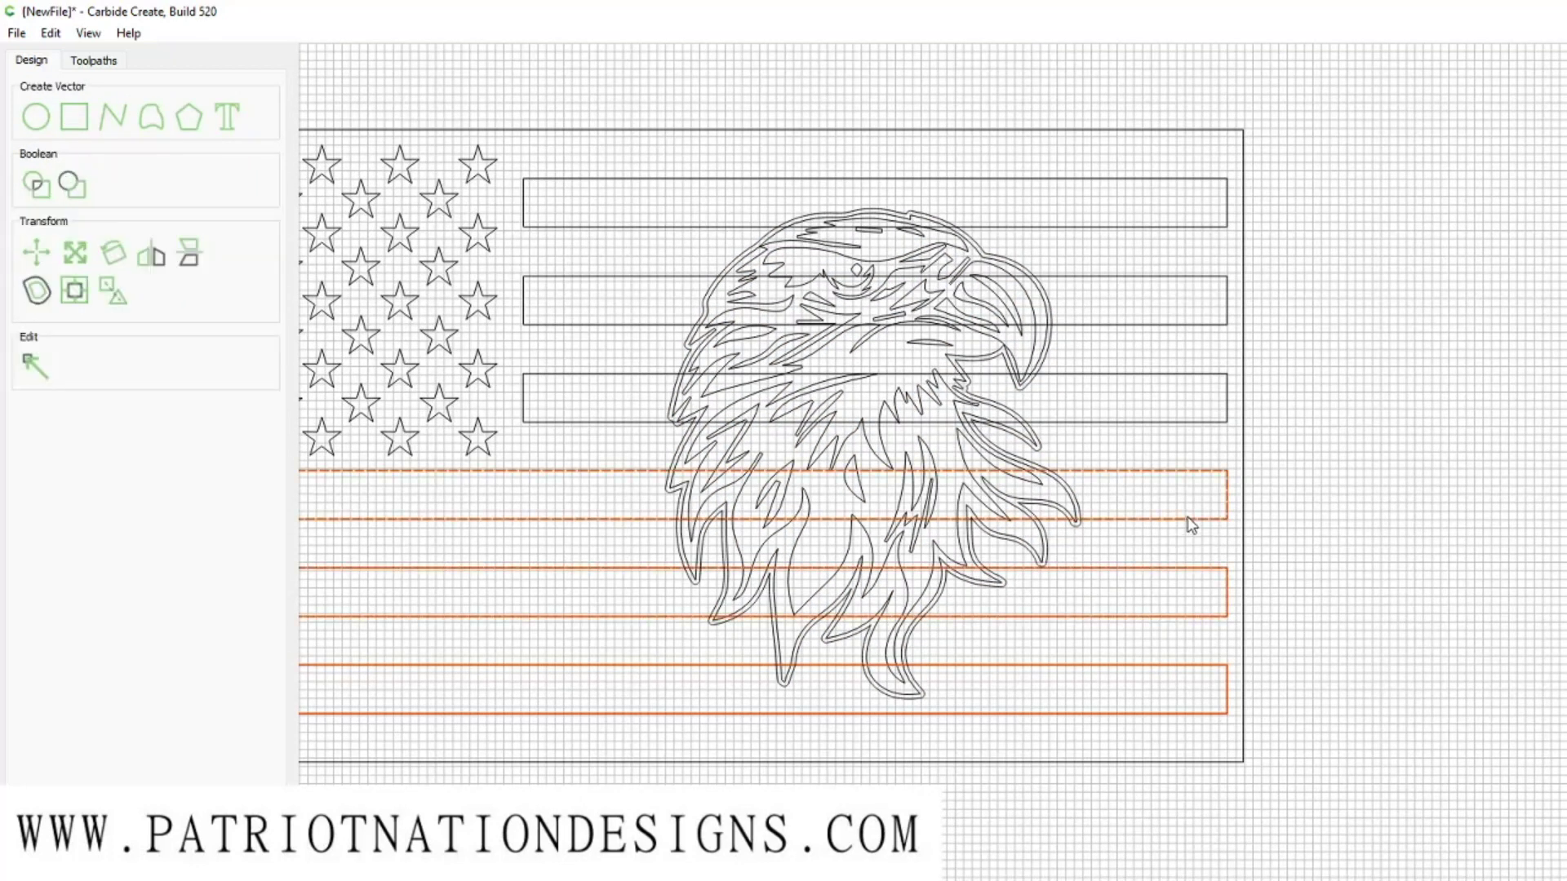
left_click(1193, 423, "shift")
left_click(1186, 325, "shift")
left_click(1188, 227, "shift")
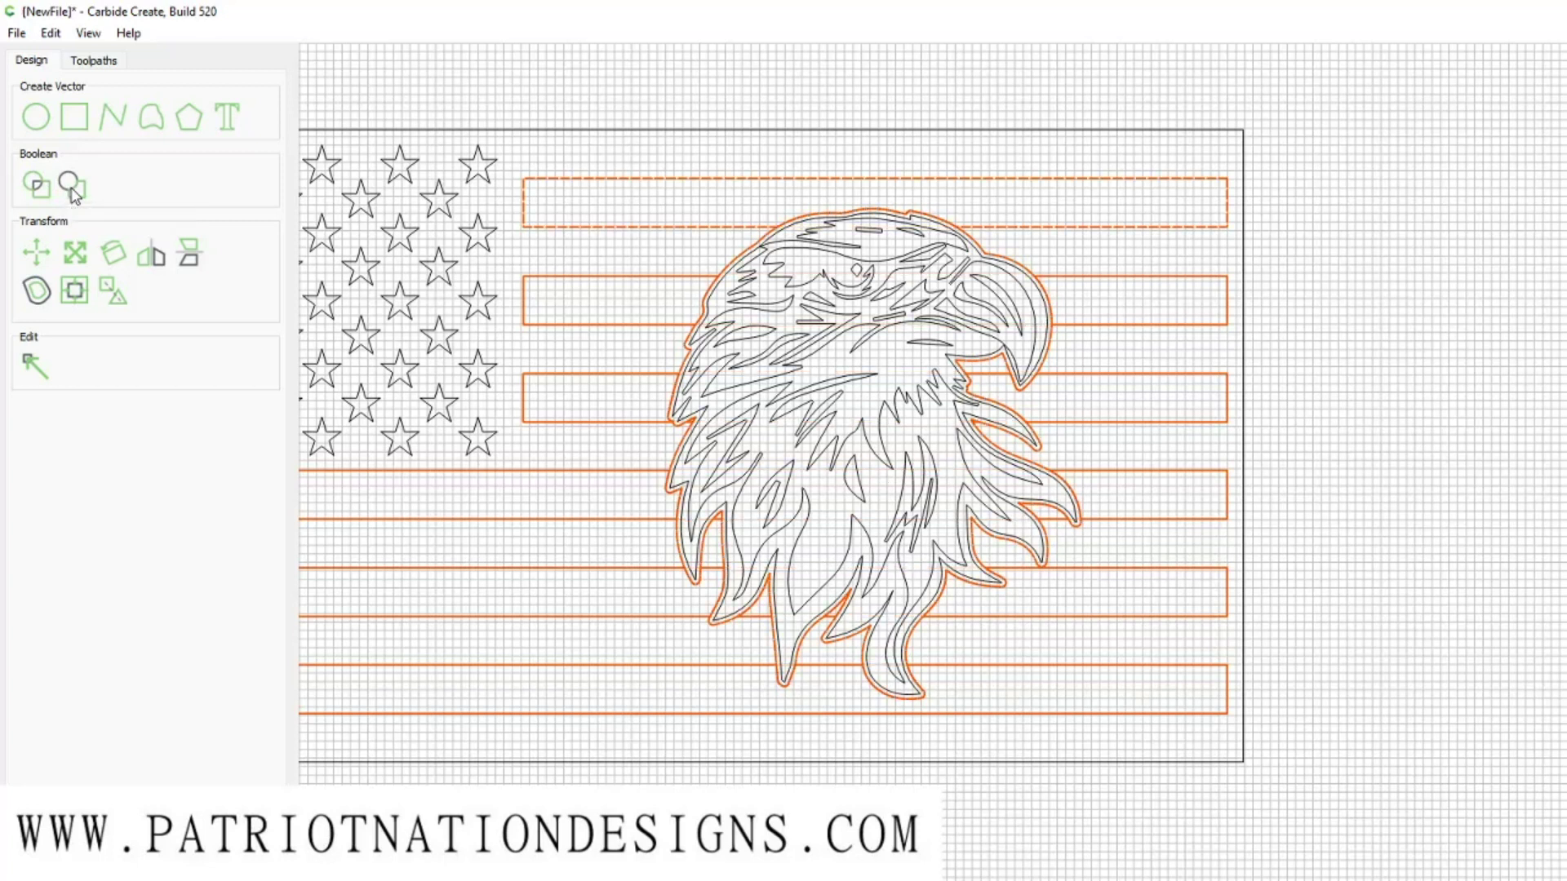
left_click(1448, 341)
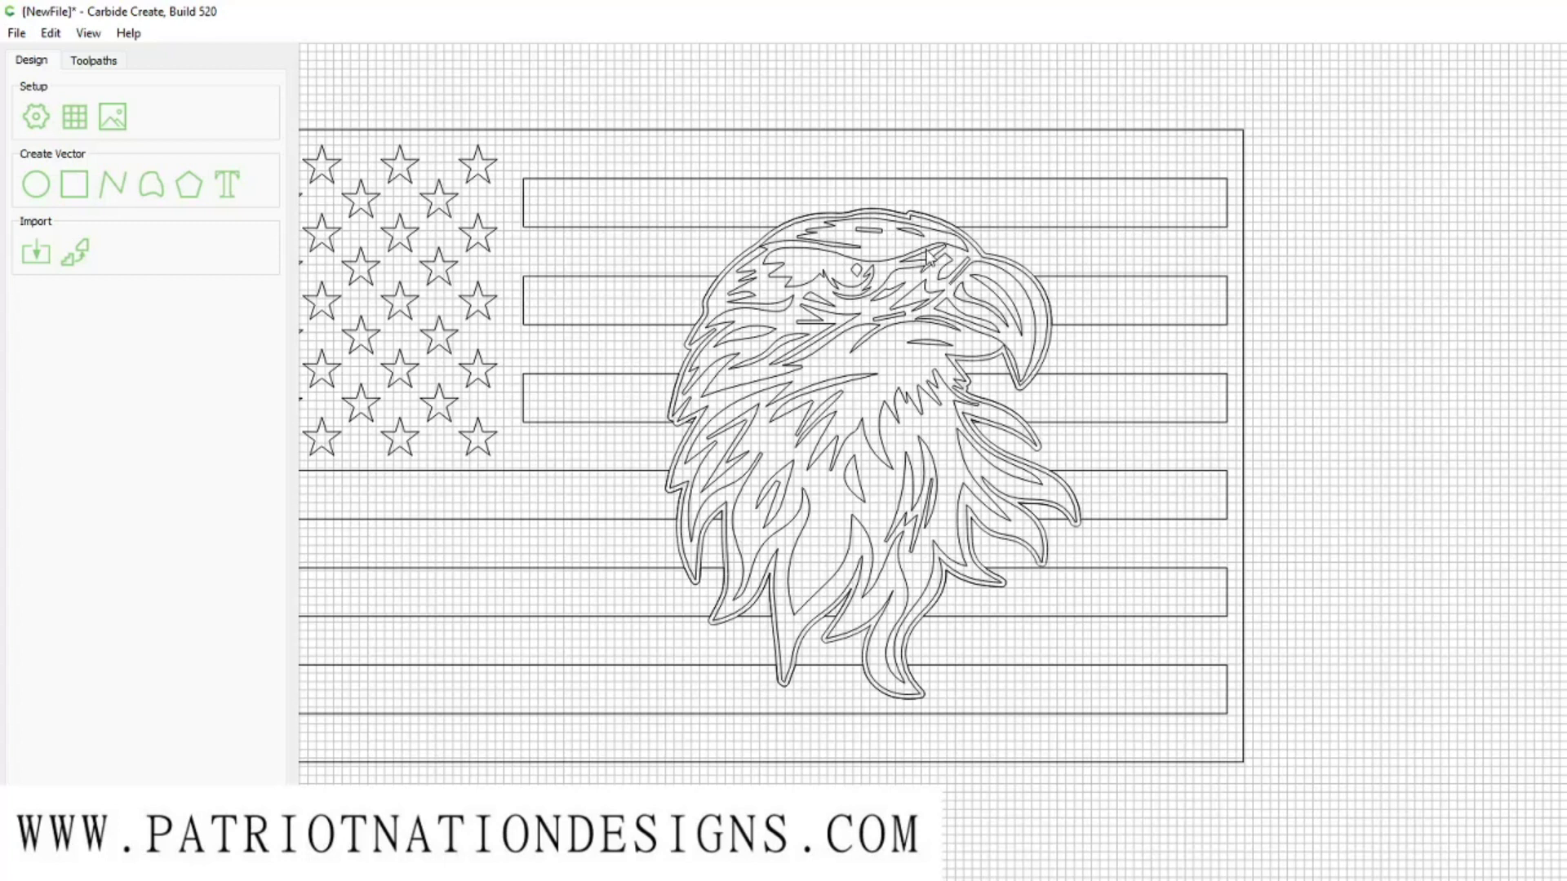
left_click(1058, 365)
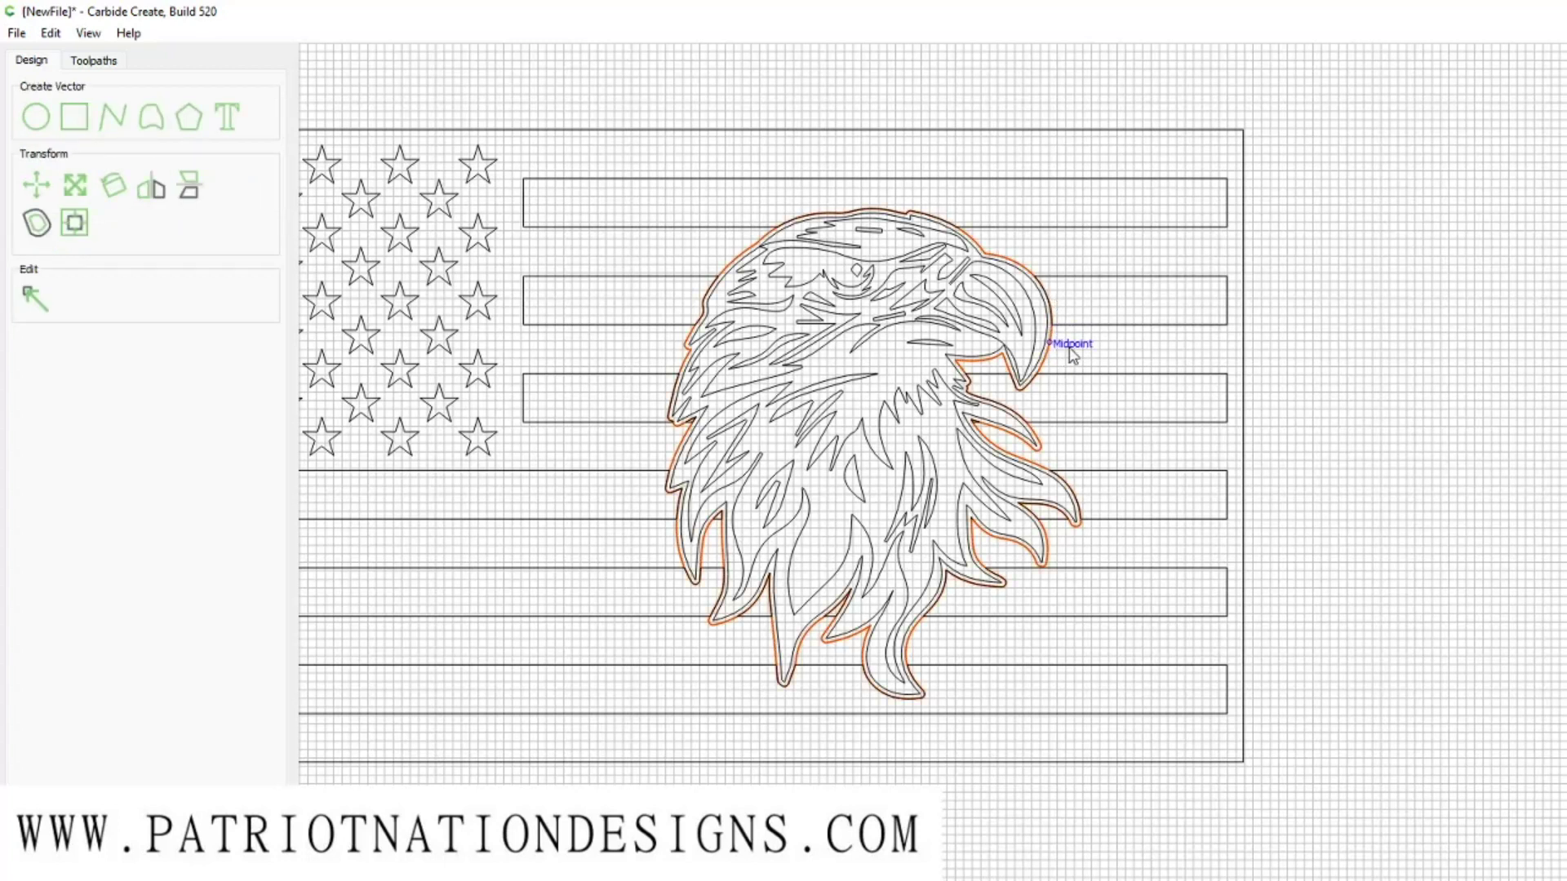
left_click(1070, 350)
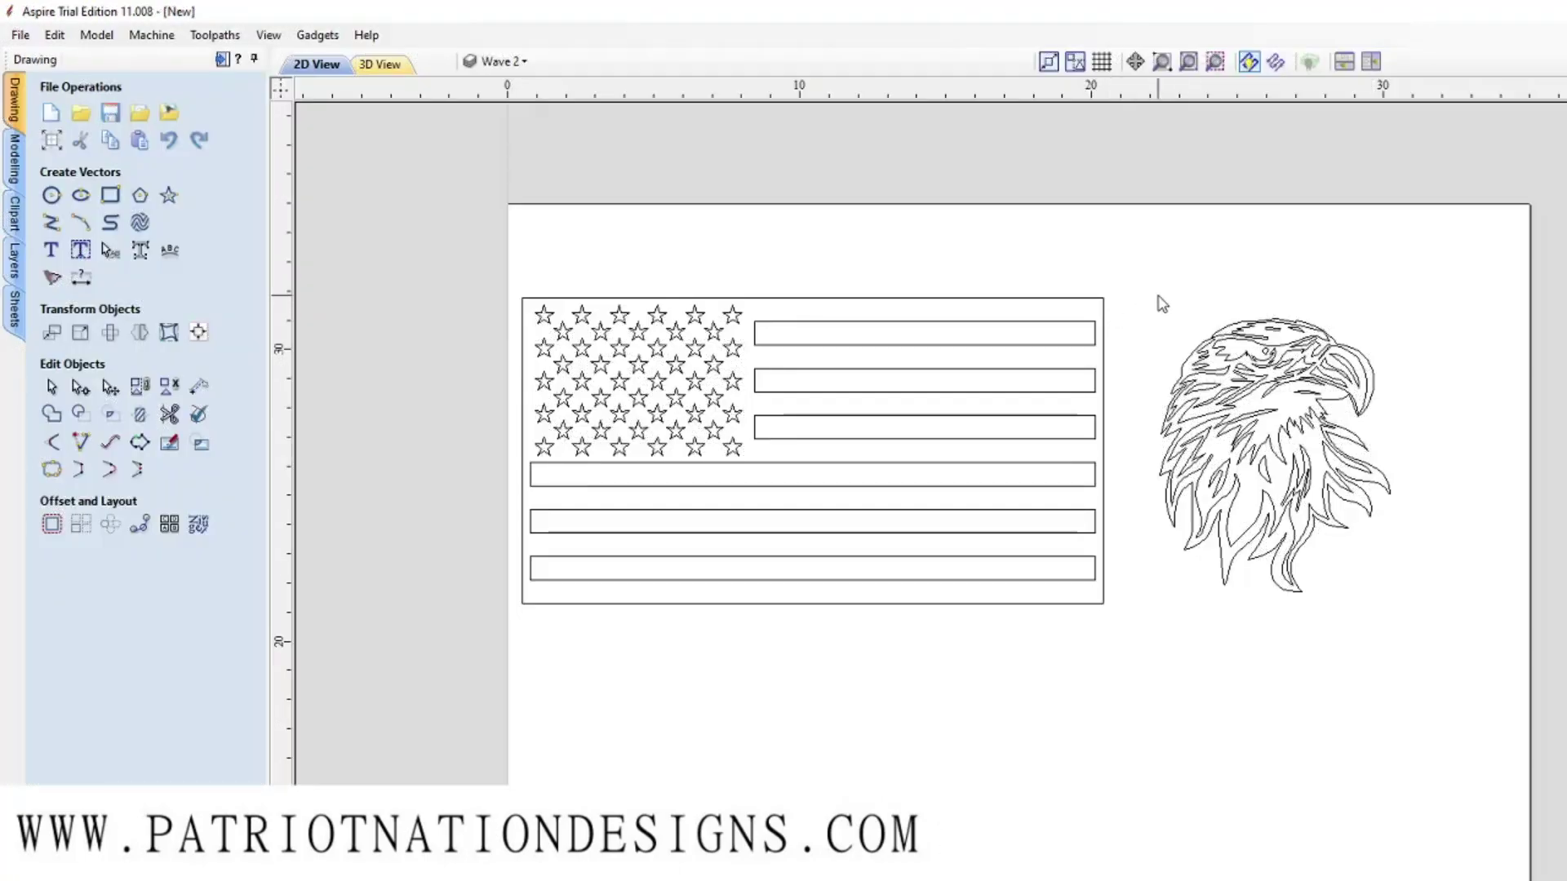
Select the eagle and offset it Outwards/Right by 0.1 inches with Offset Vectors.
left_click_drag(1422, 291, 1148, 648)
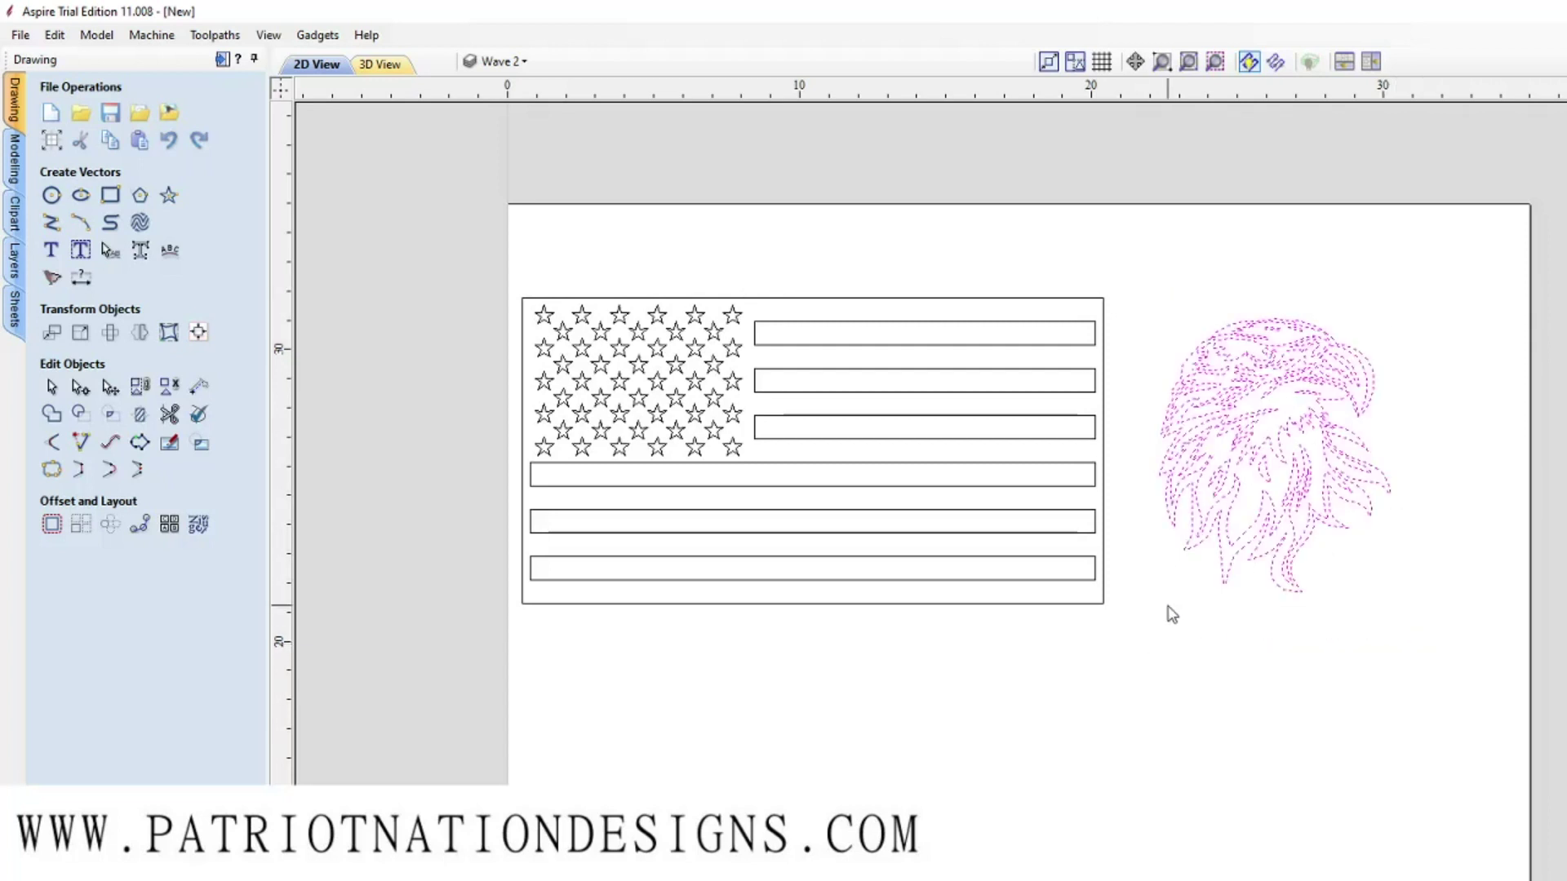
left_click(65, 526)
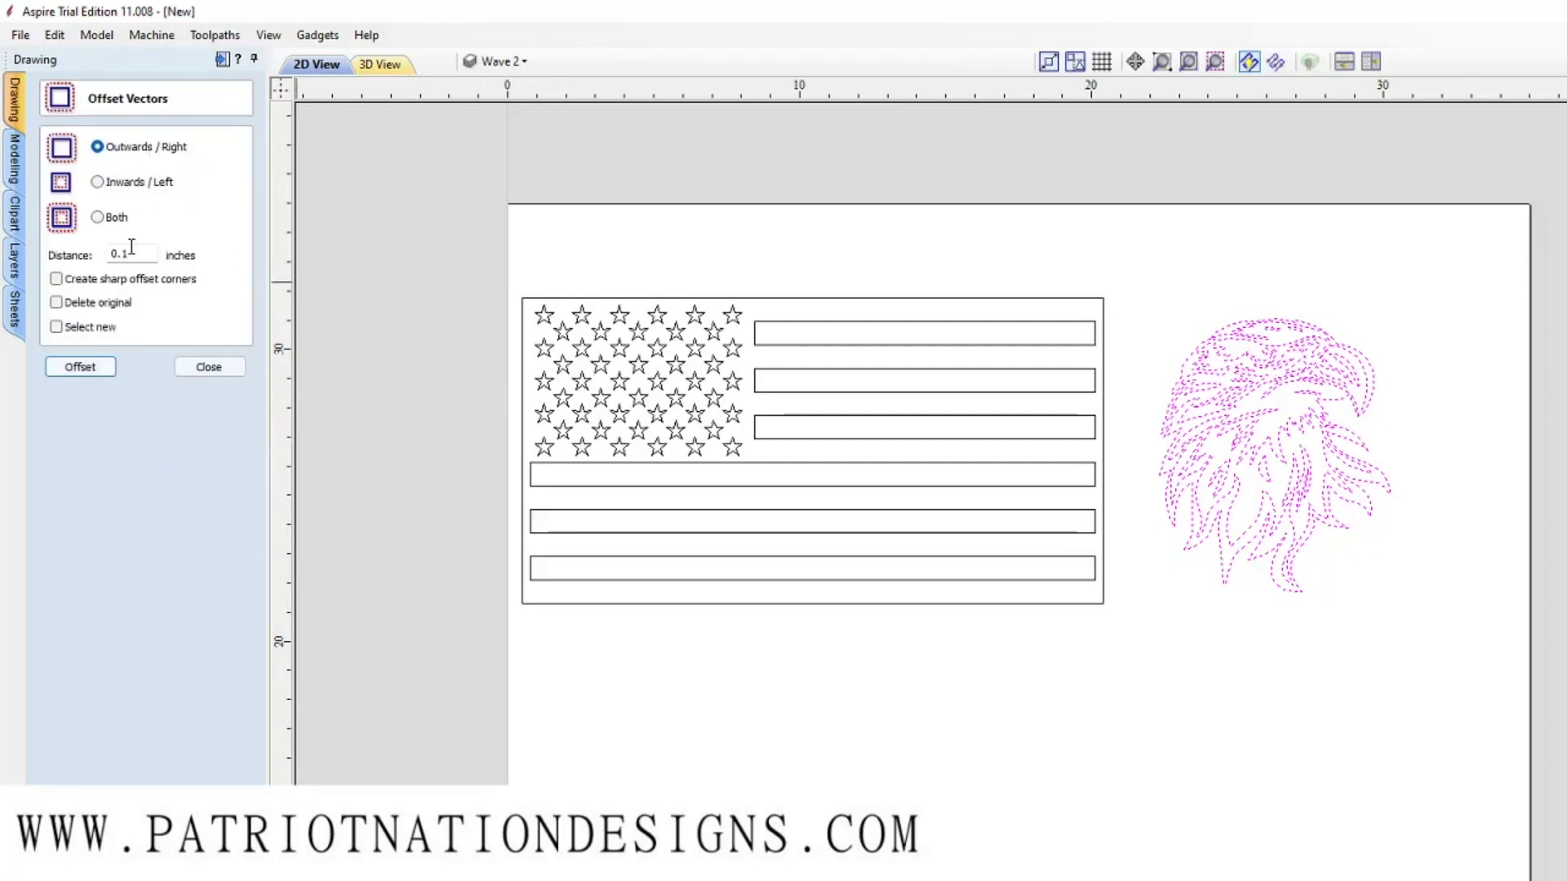
left_click(80, 367)
scroll(1437, 371, "up", 2)
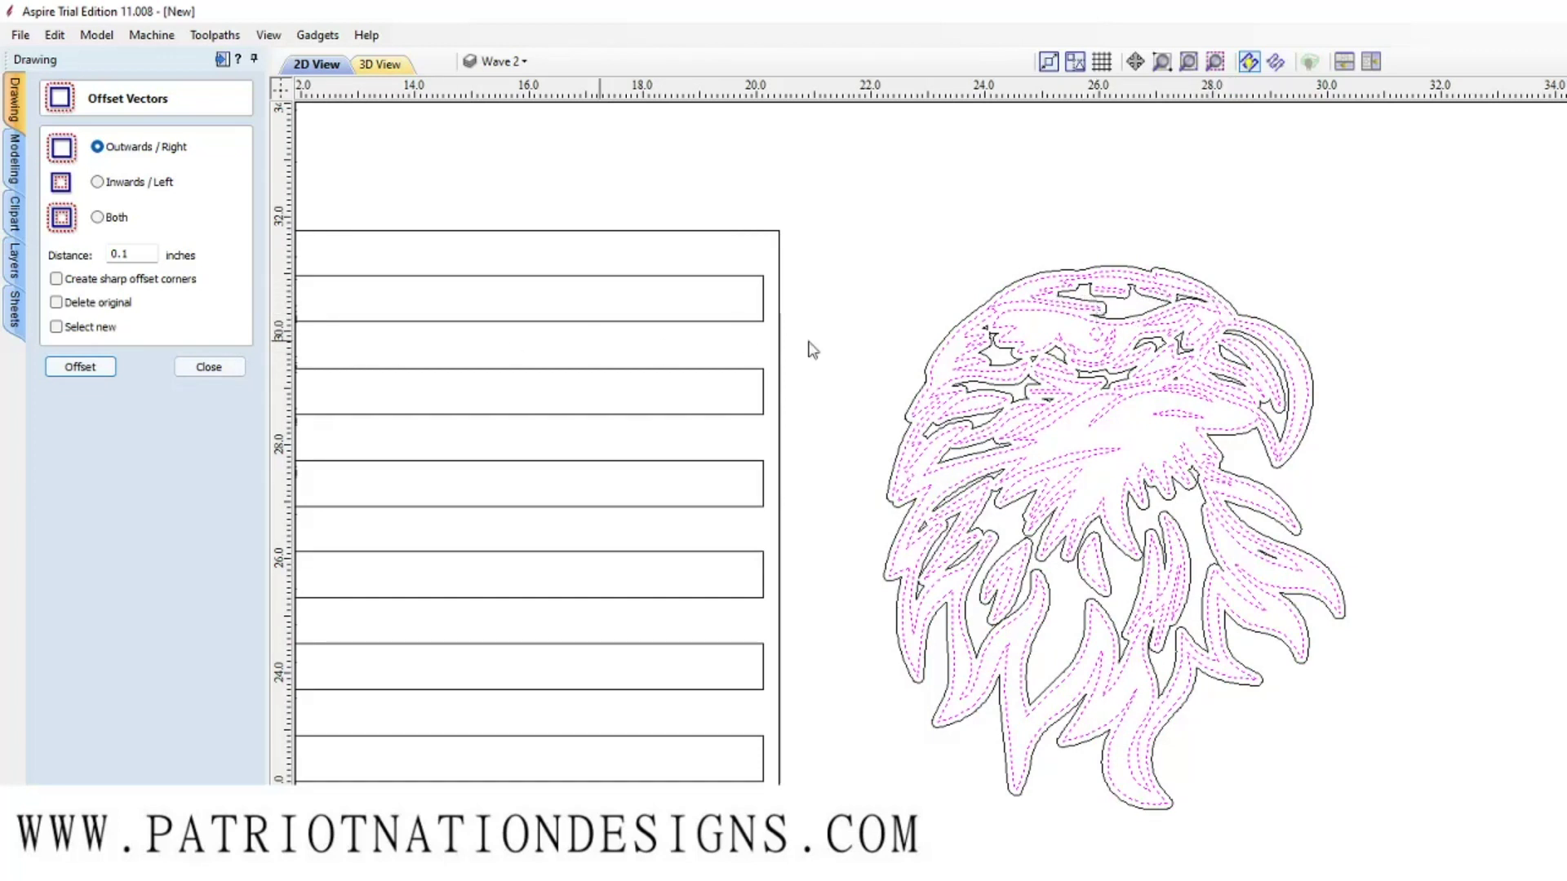
left_click(57, 360)
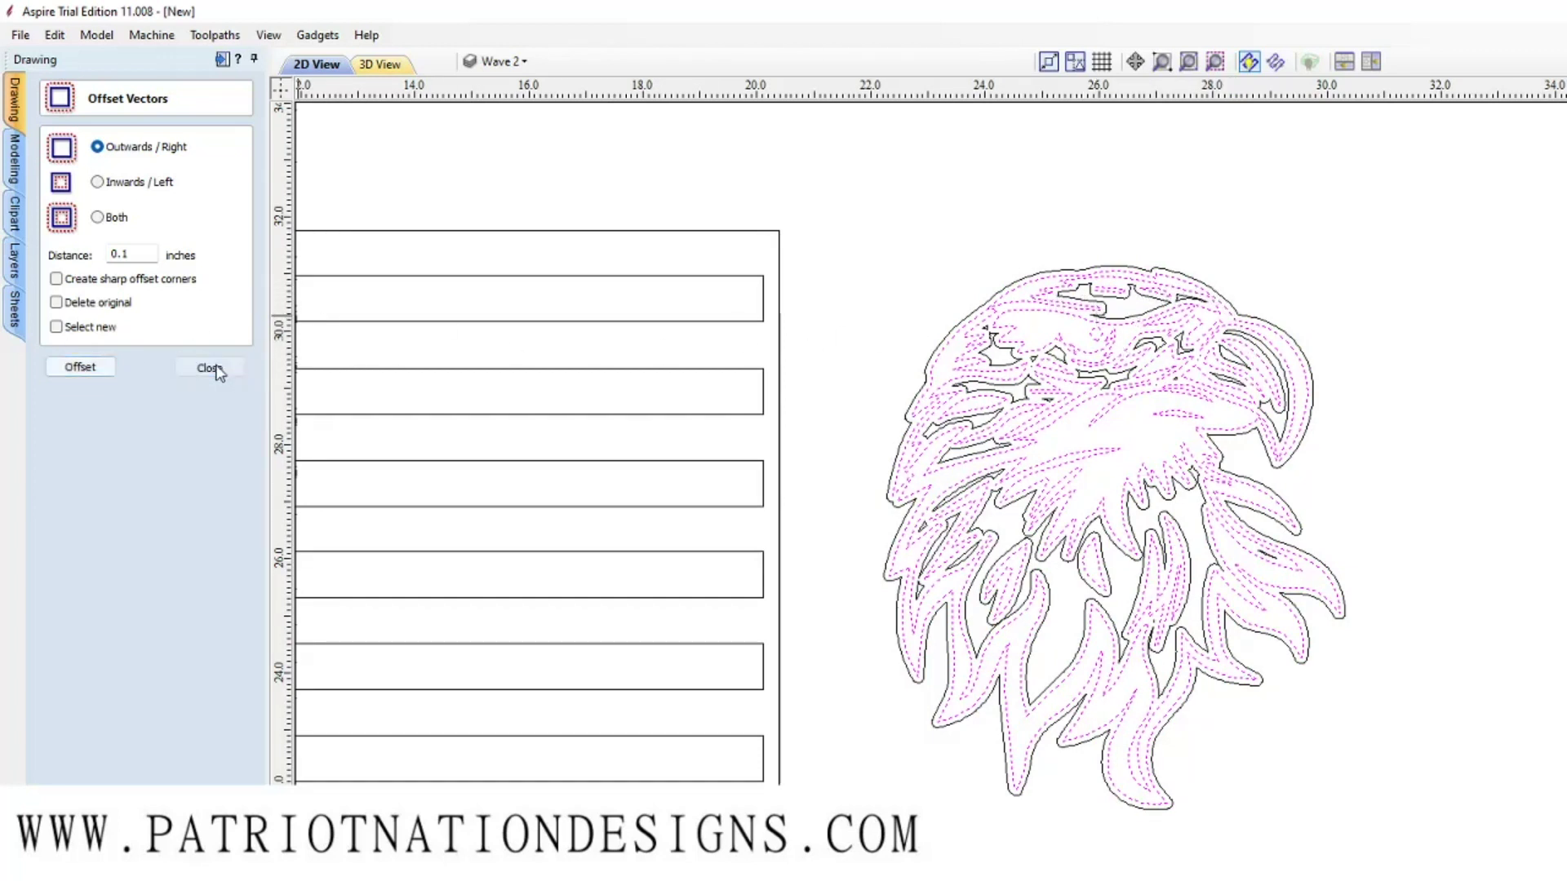
left_click(209, 367)
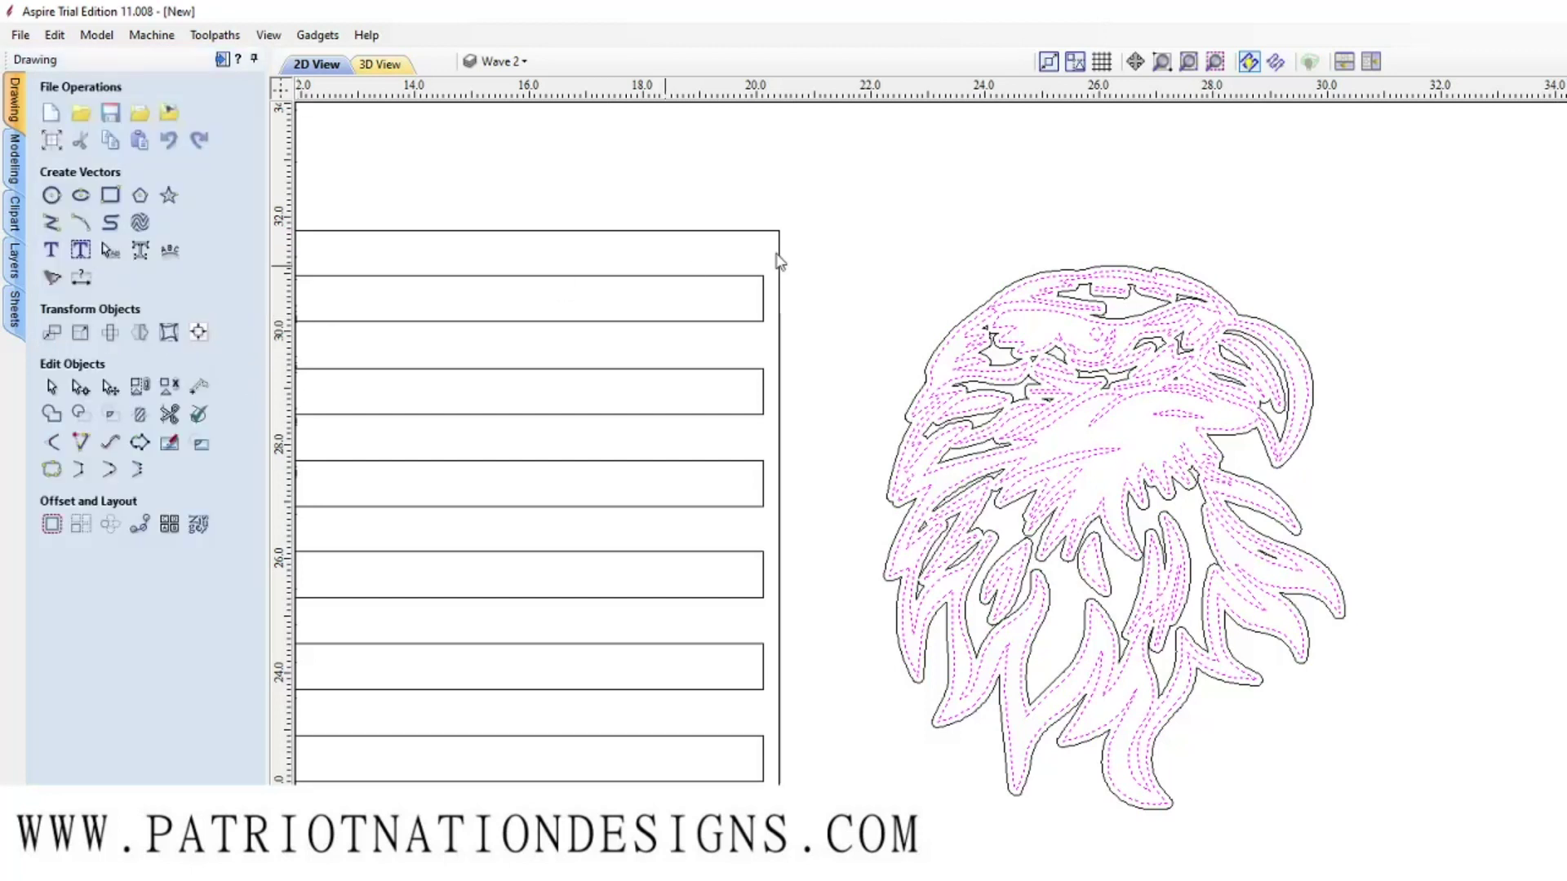
Move the eagle's outer offset outline away to the sheet's right edge.
left_click(1155, 279)
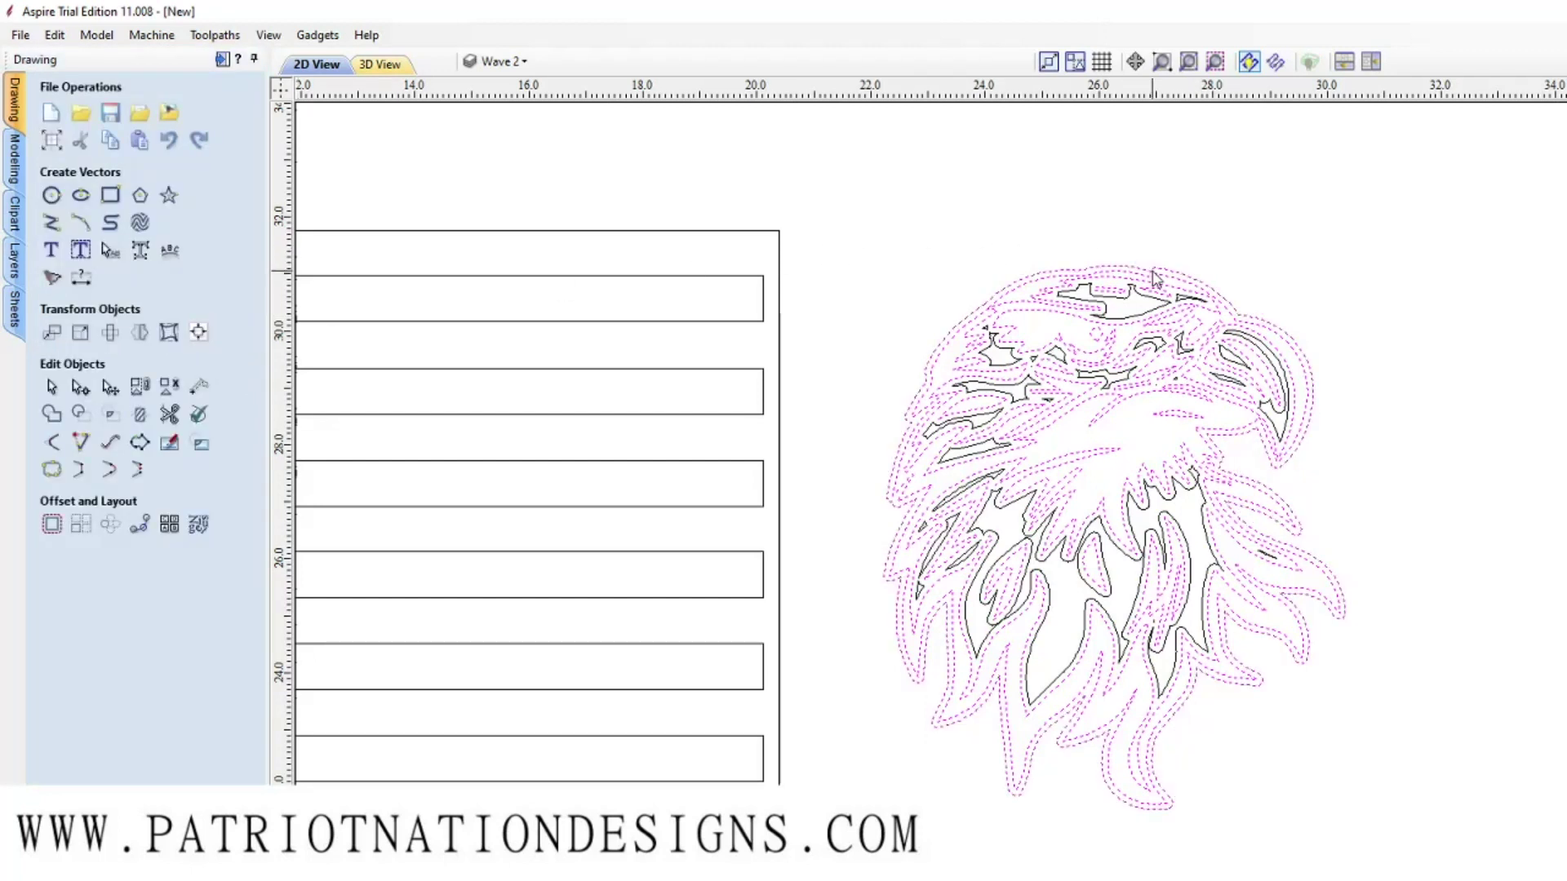
left_click(112, 387)
scroll(1061, 529, "down", 2)
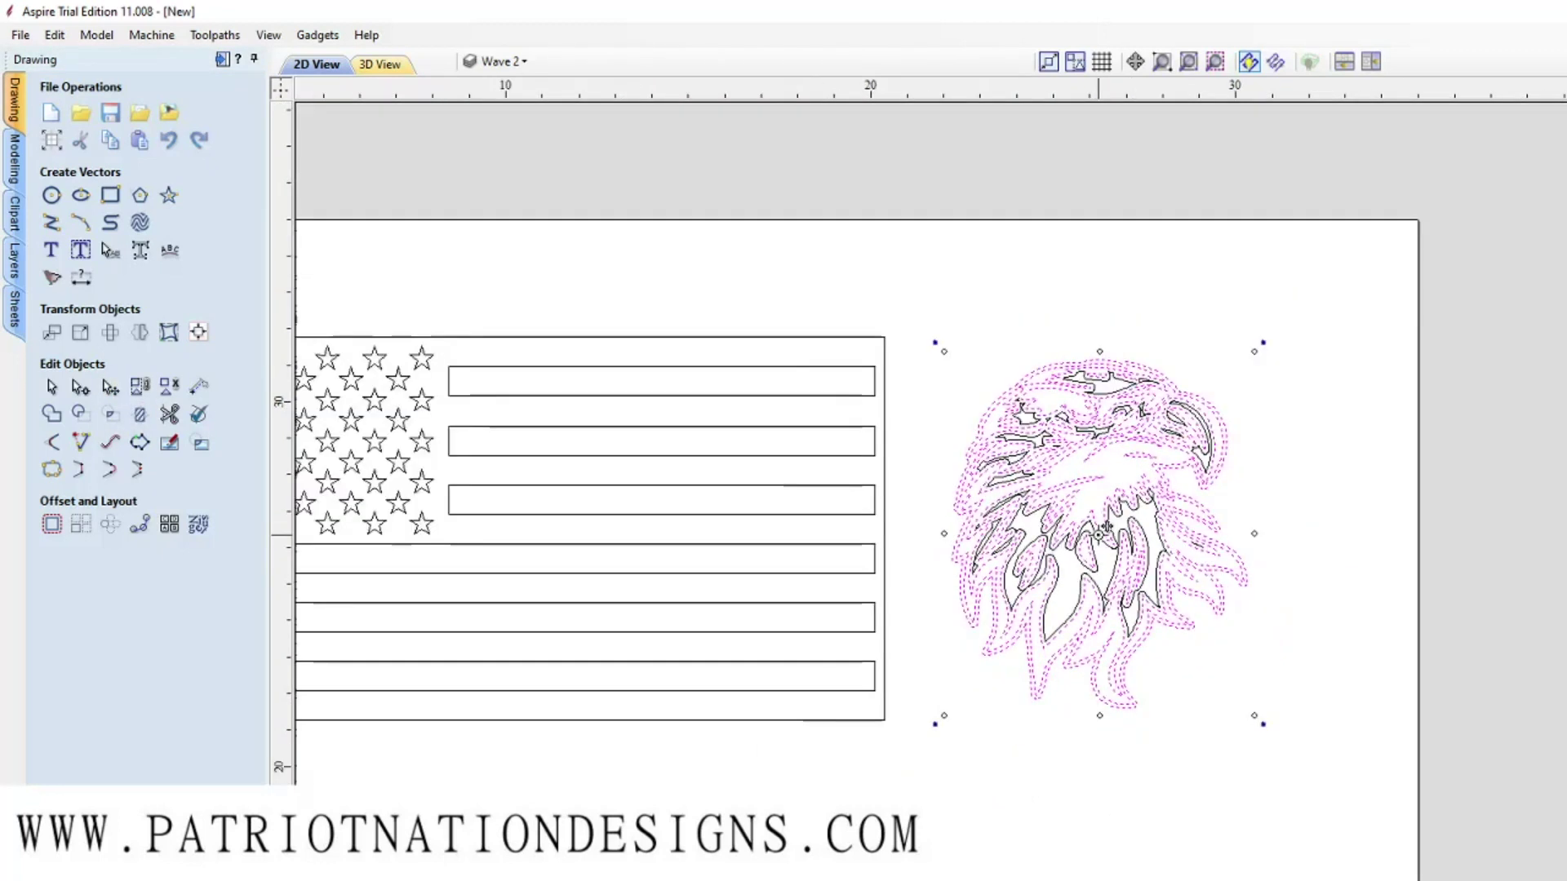
left_click_drag(1100, 531, 1419, 531)
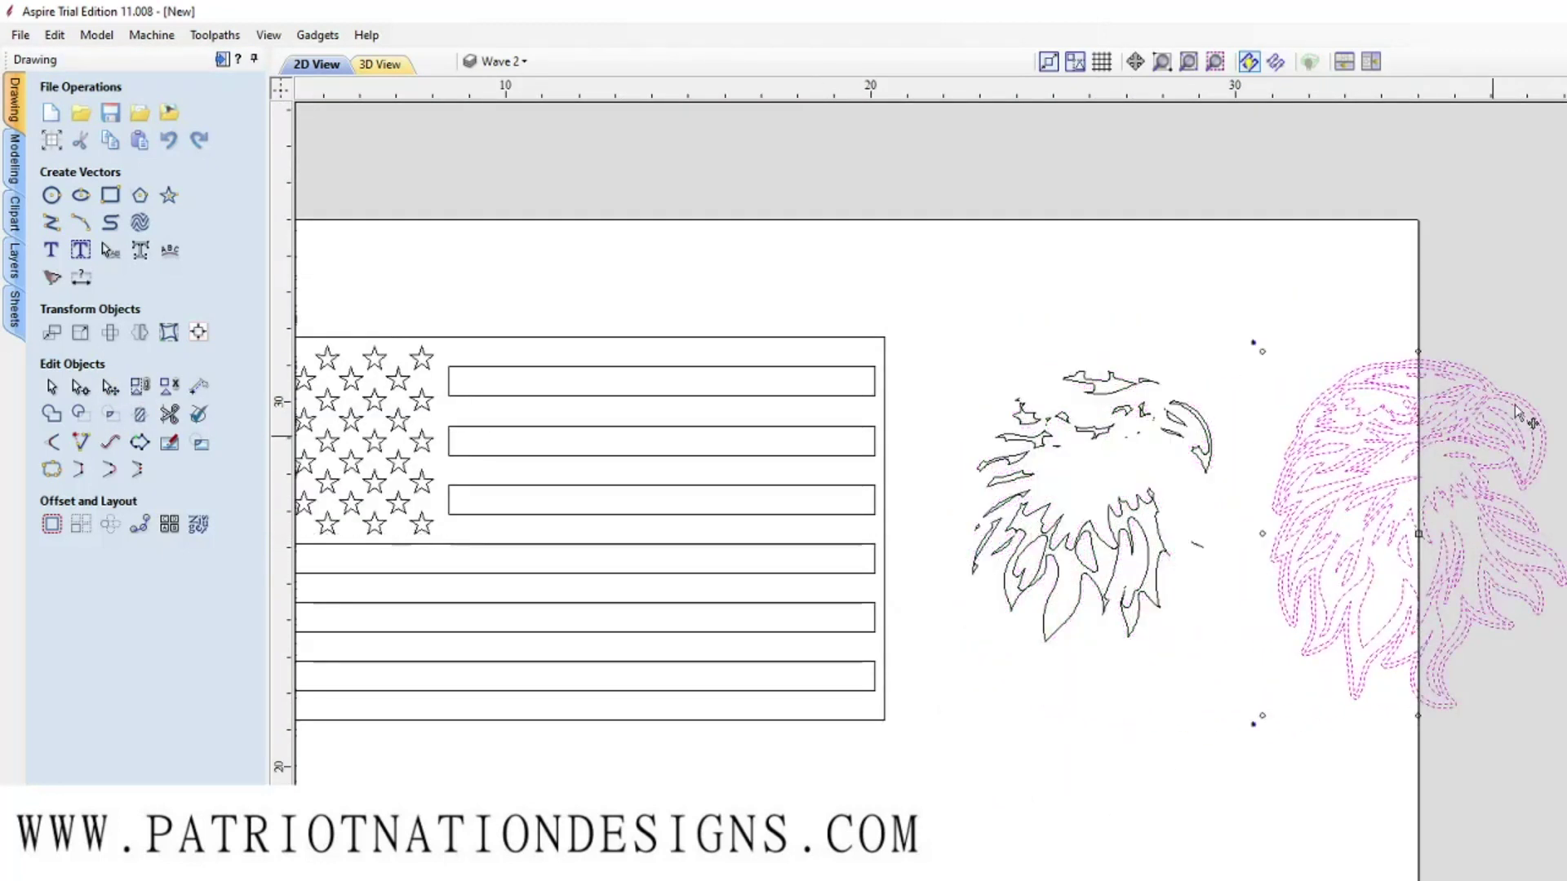
left_click(1226, 408)
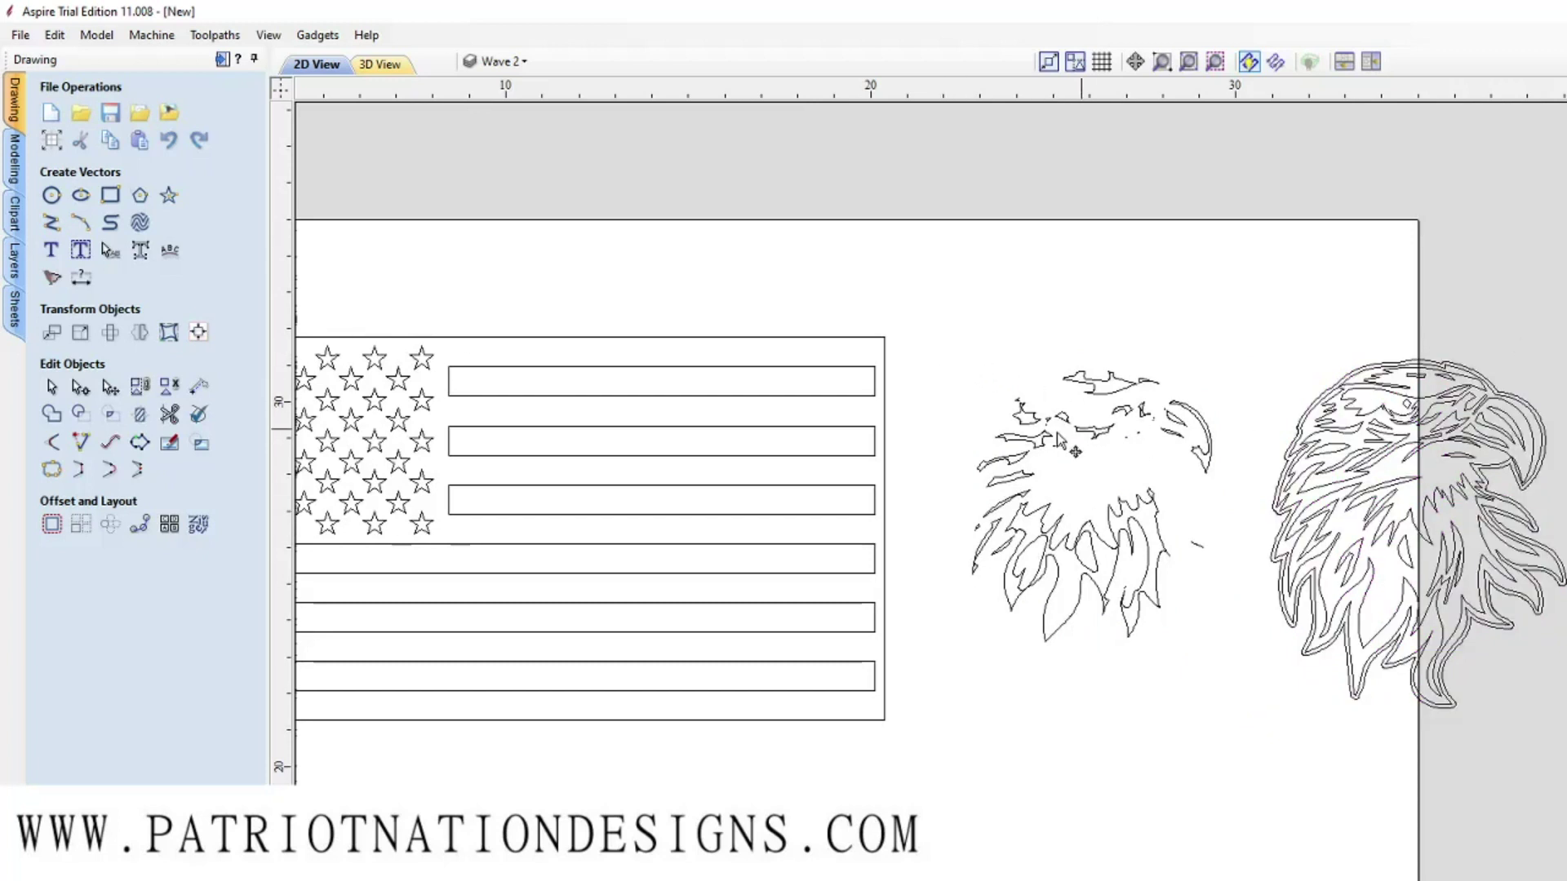
Delete the broken-up left eagle copy and drag the remaining eagle onto the flag's right half.
left_click_drag(921, 296, 1235, 742)
key("Delete")
scroll(1399, 527, "down", 2)
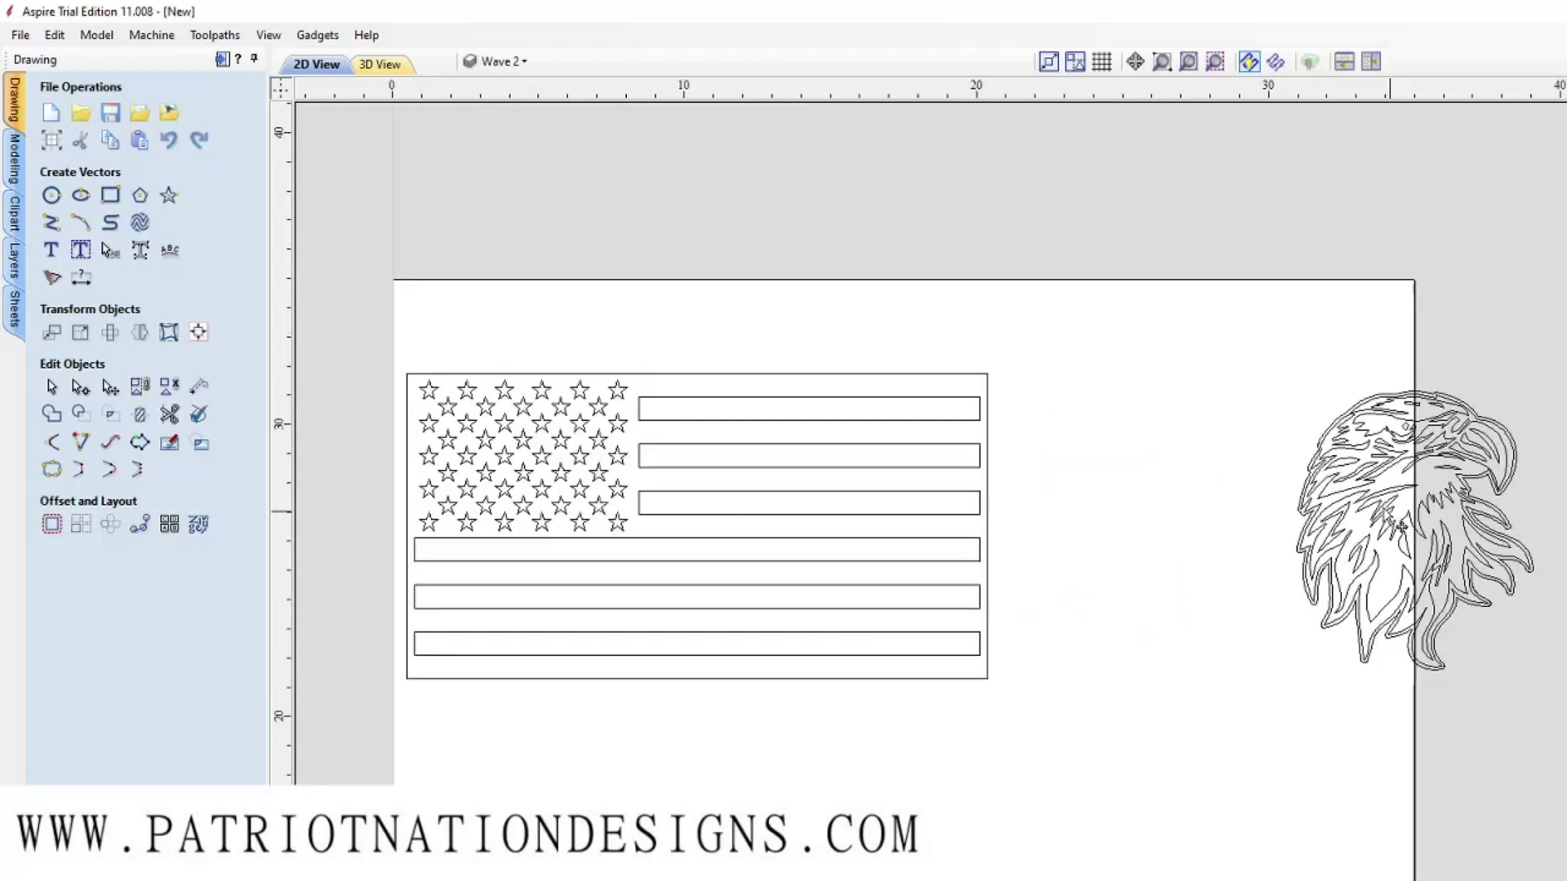
left_click_drag(1230, 353, 1516, 631)
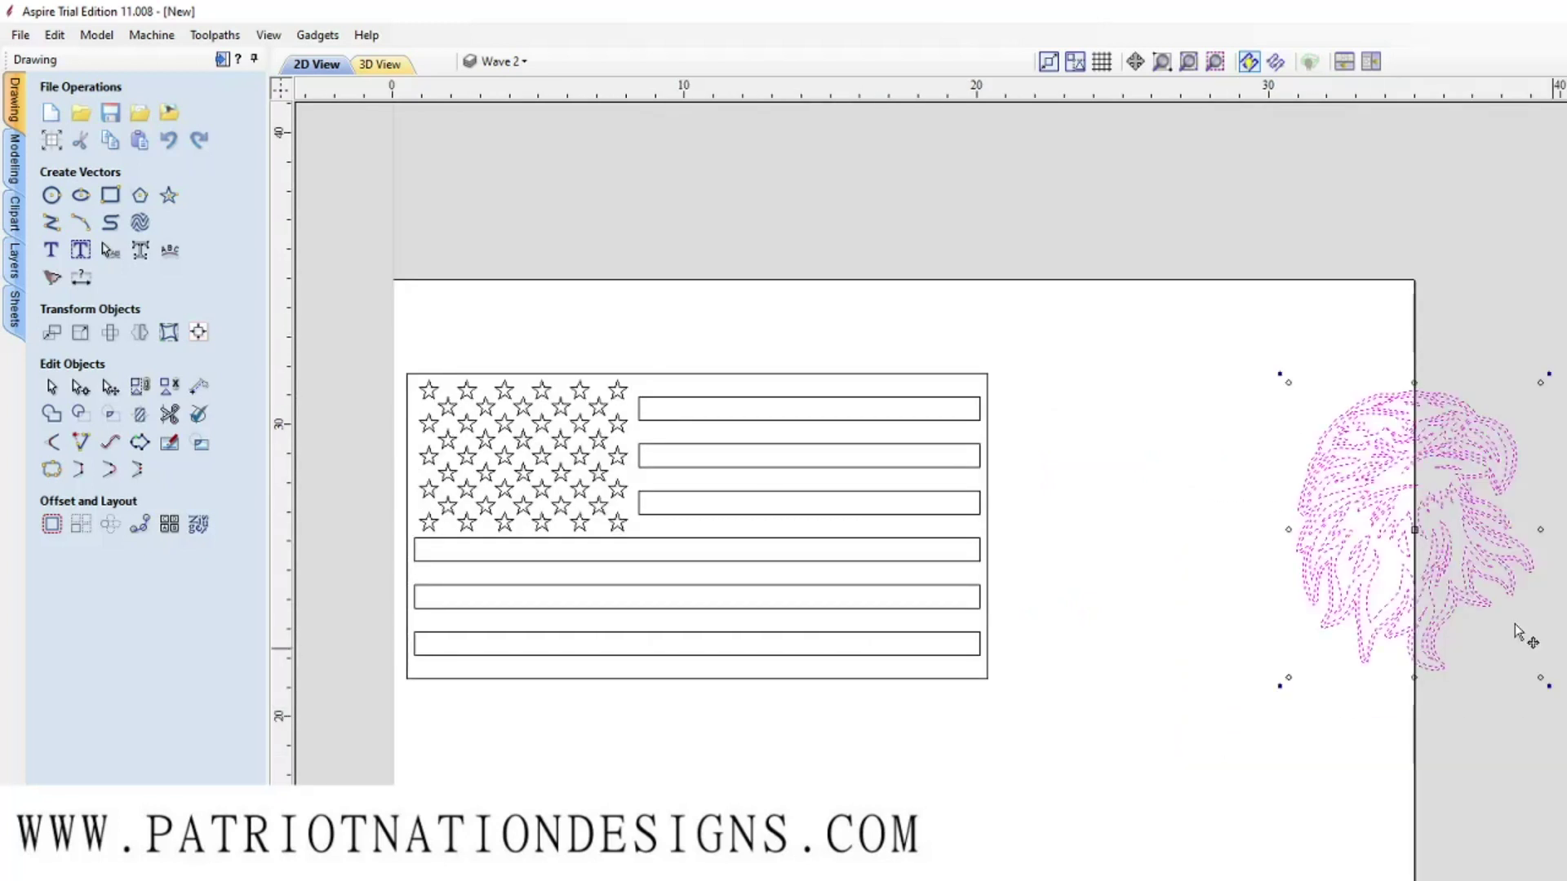
left_click_drag(1418, 529, 813, 529)
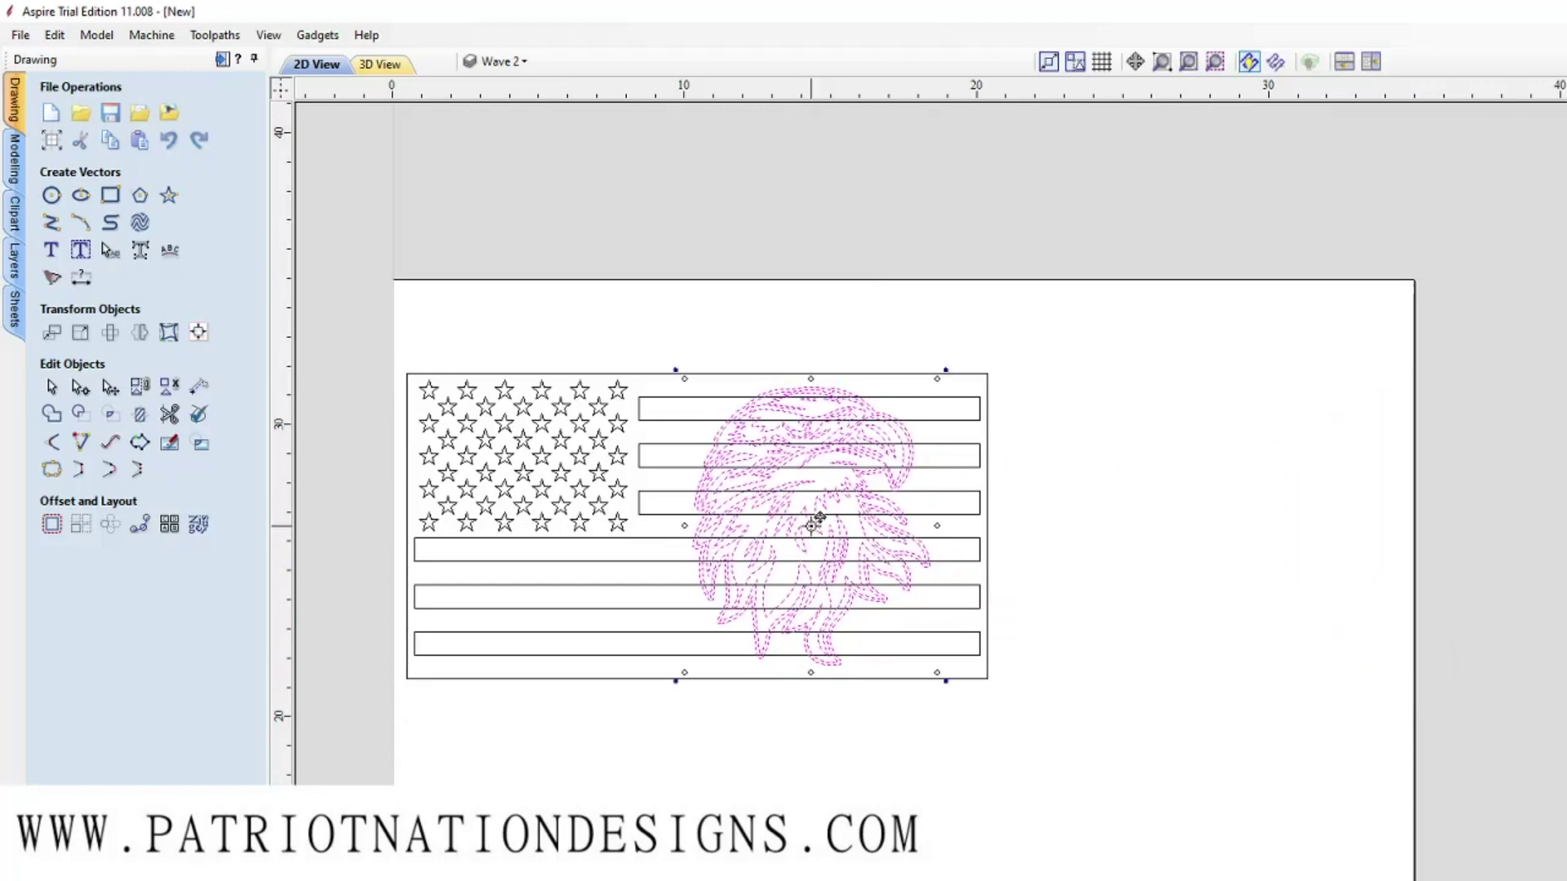
Select all six stripes plus the eagle's outer border, then subtract the border from them.
left_click(1074, 447)
scroll(1088, 455, "up", 2)
scroll(1049, 619, "down", 2)
scroll(1082, 681, "up", 1)
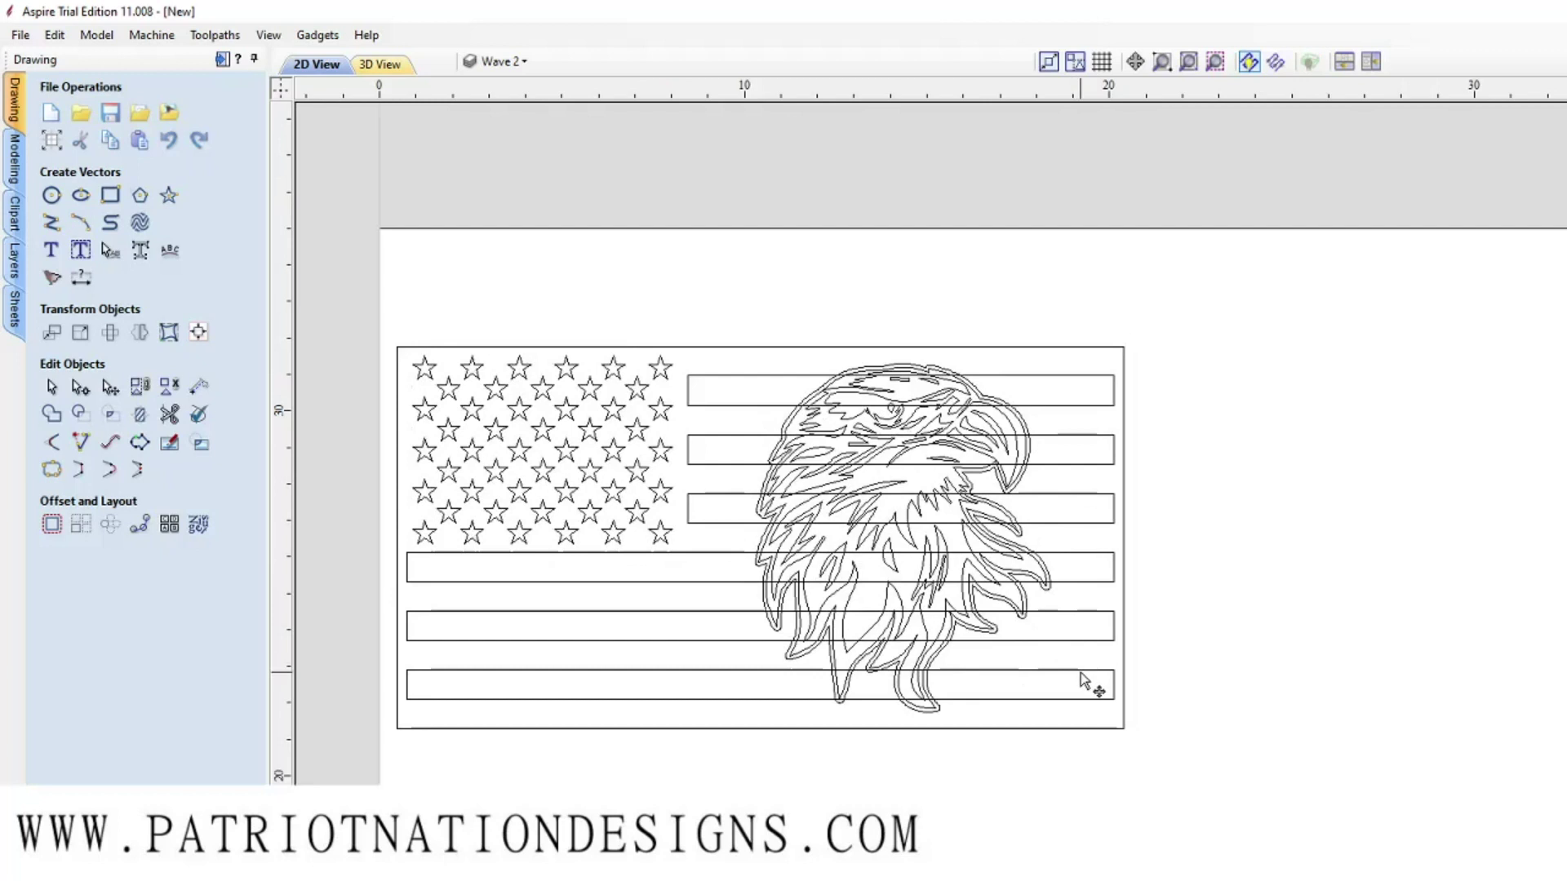
left_click(1083, 684)
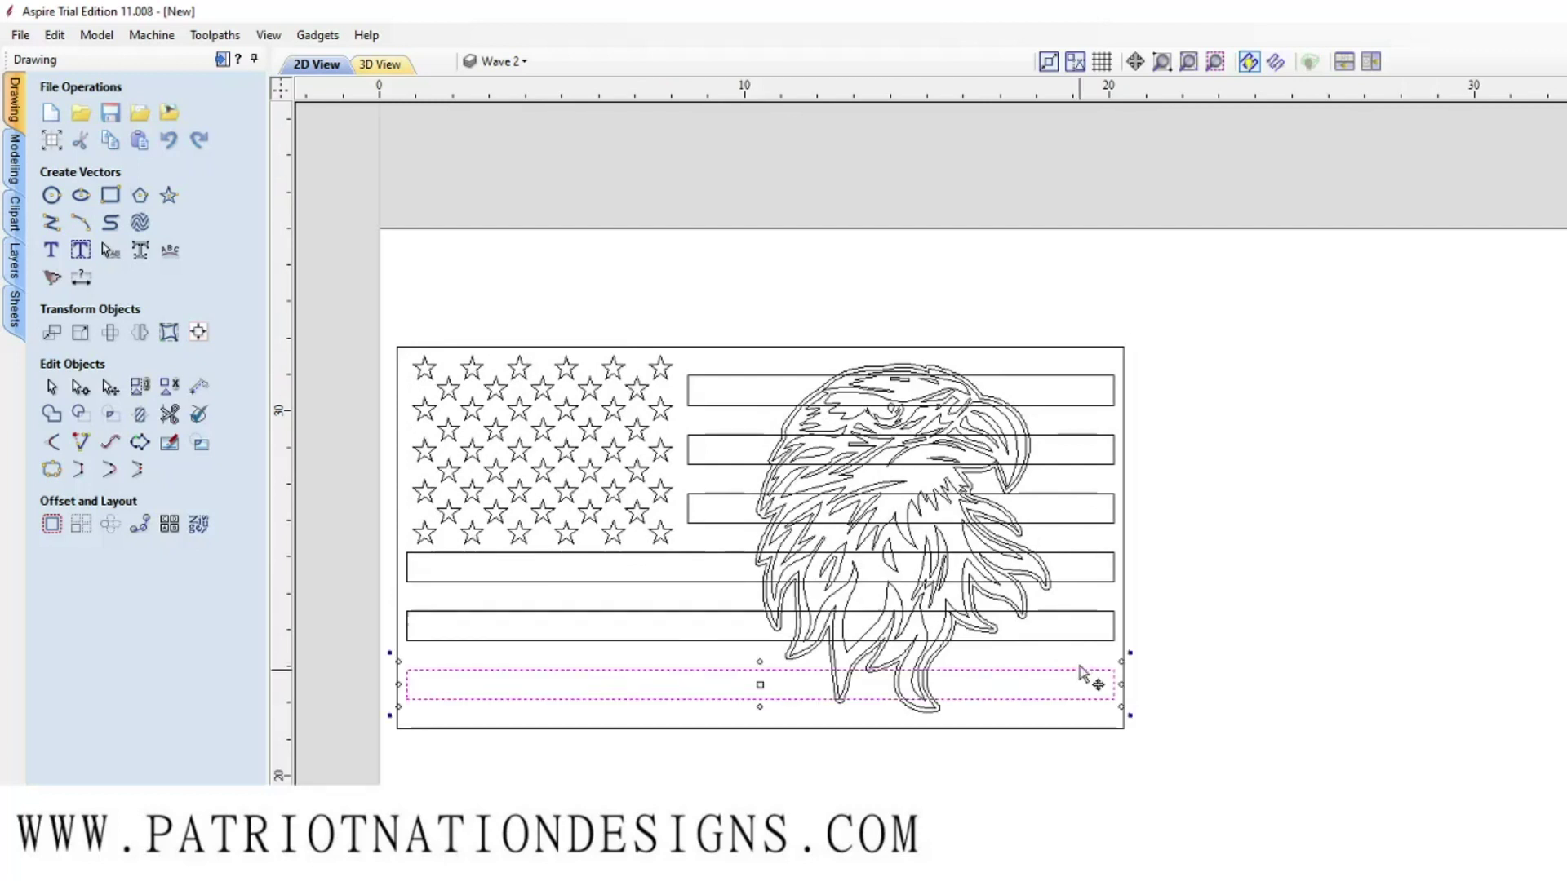
left_click(1098, 613, "shift")
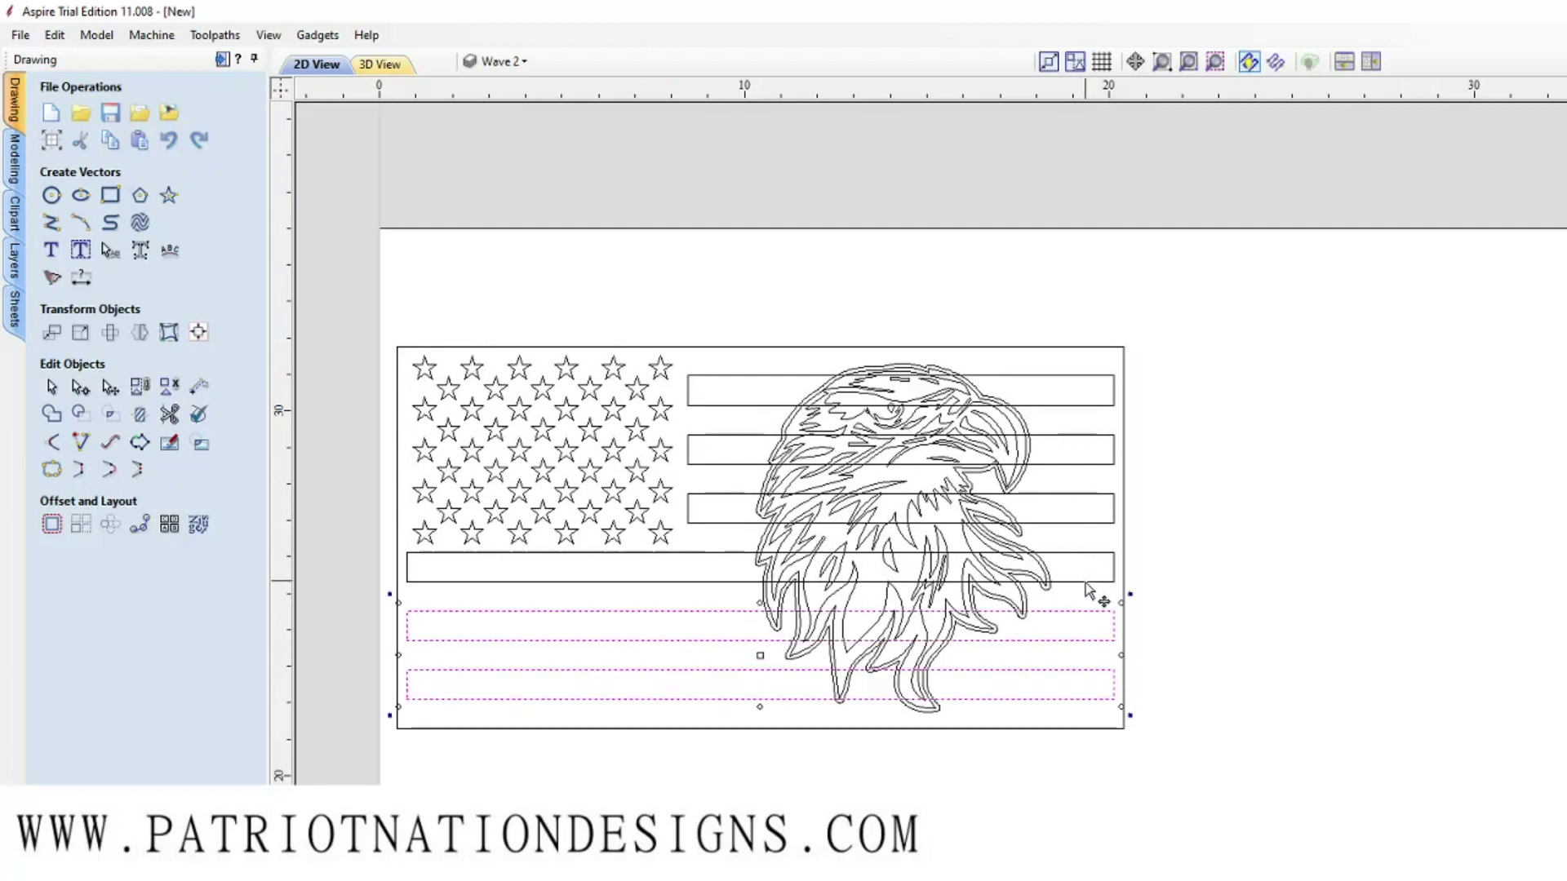
left_click(1085, 581, "shift")
left_click(1084, 523, "shift")
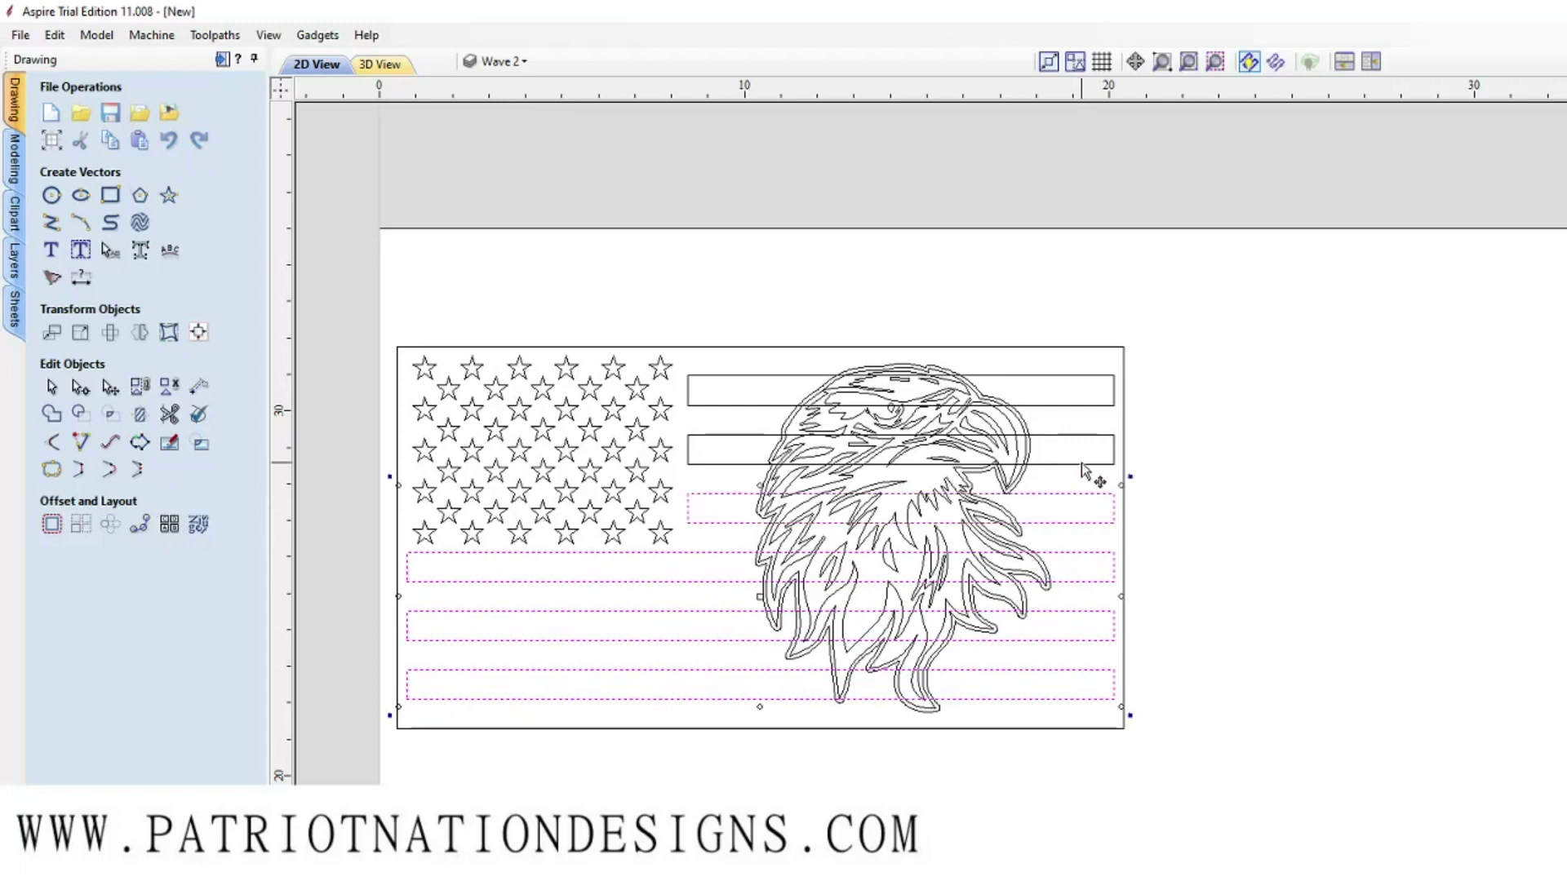
left_click(1083, 464, "shift")
left_click(1086, 406, "shift")
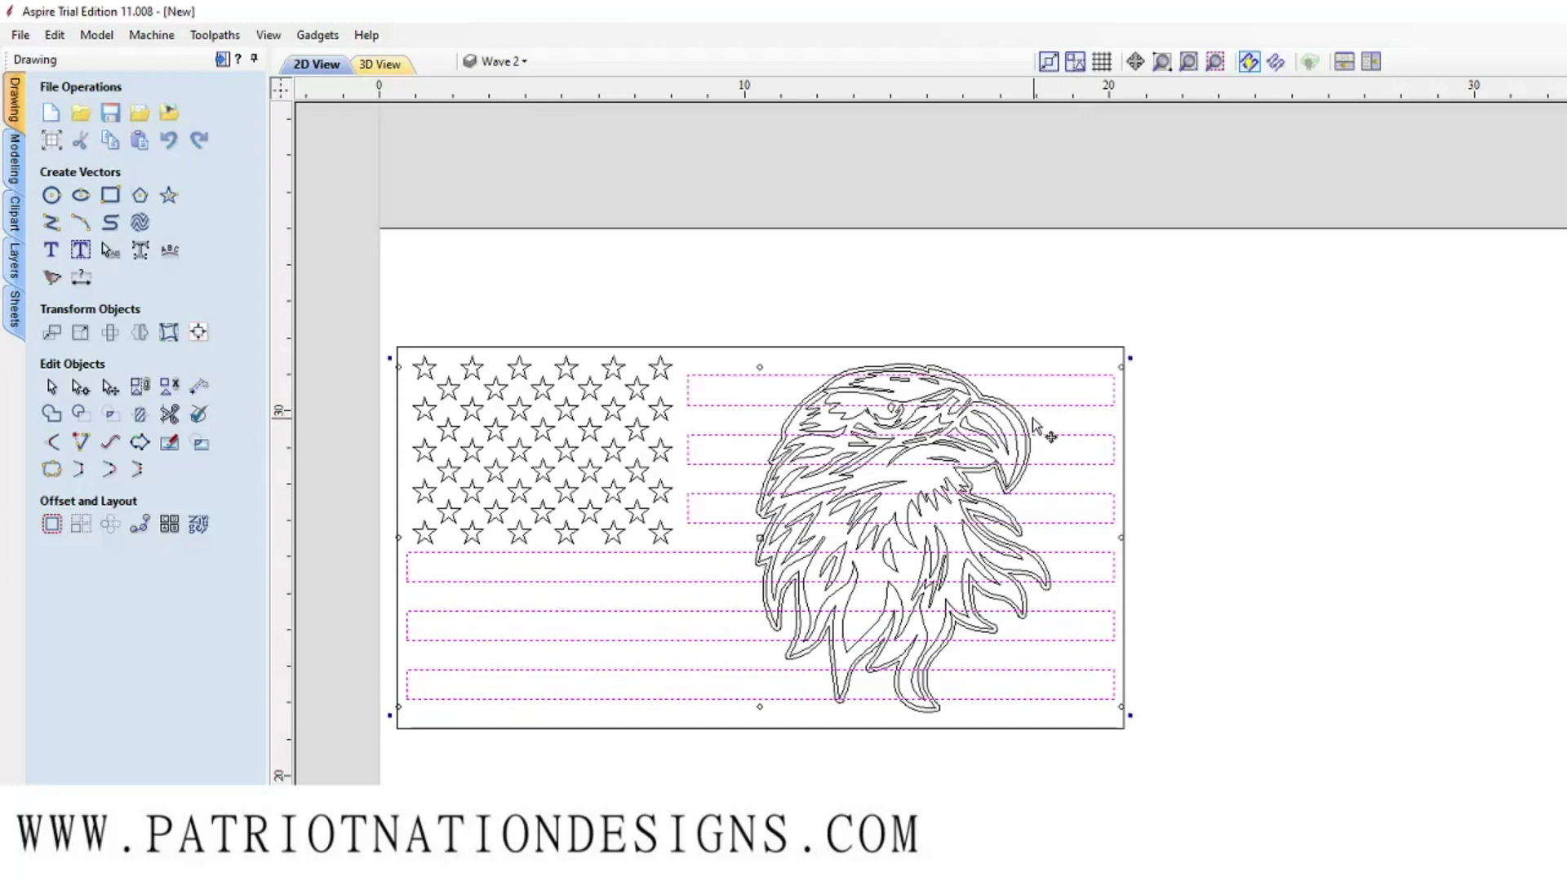
left_click(1010, 423, "shift")
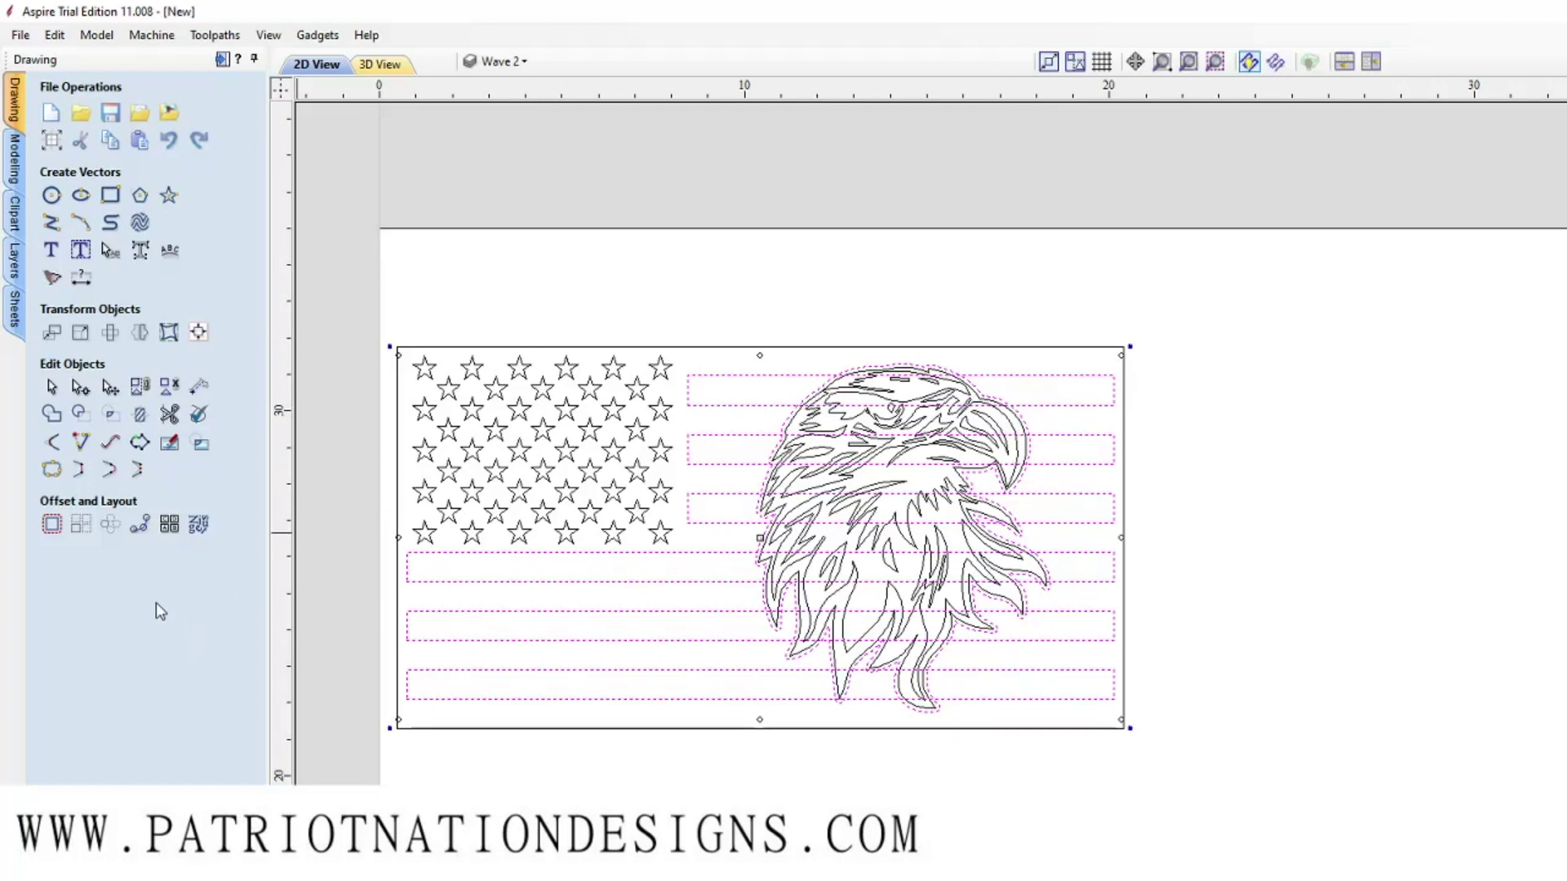
left_click(81, 418)
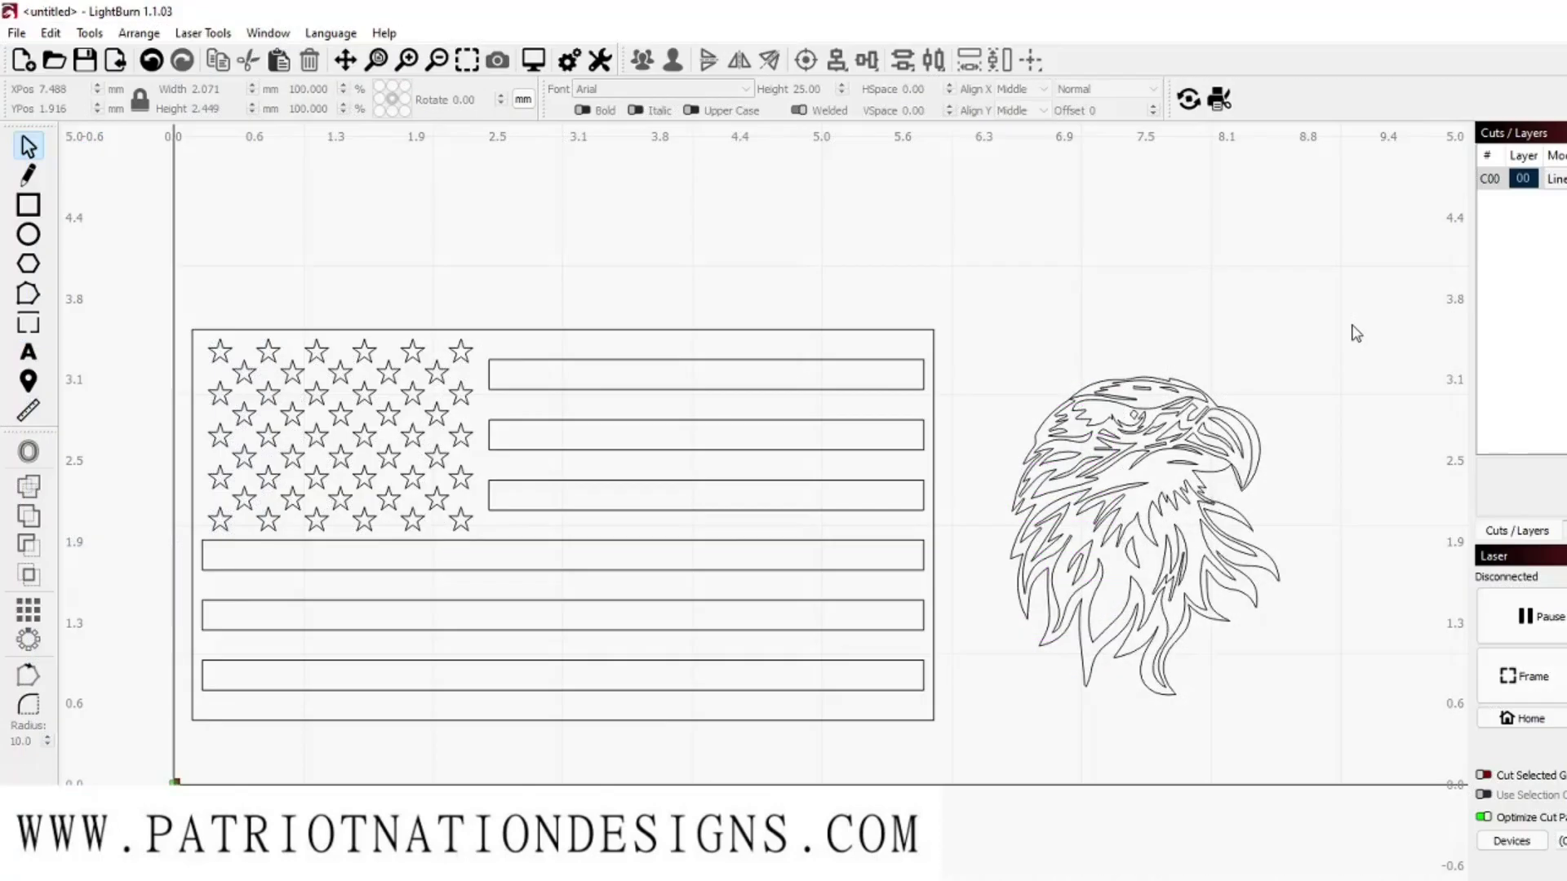
Select the eagle and offset its outer shapes 0.10 outward with round corners.
left_click_drag(1354, 315, 980, 734)
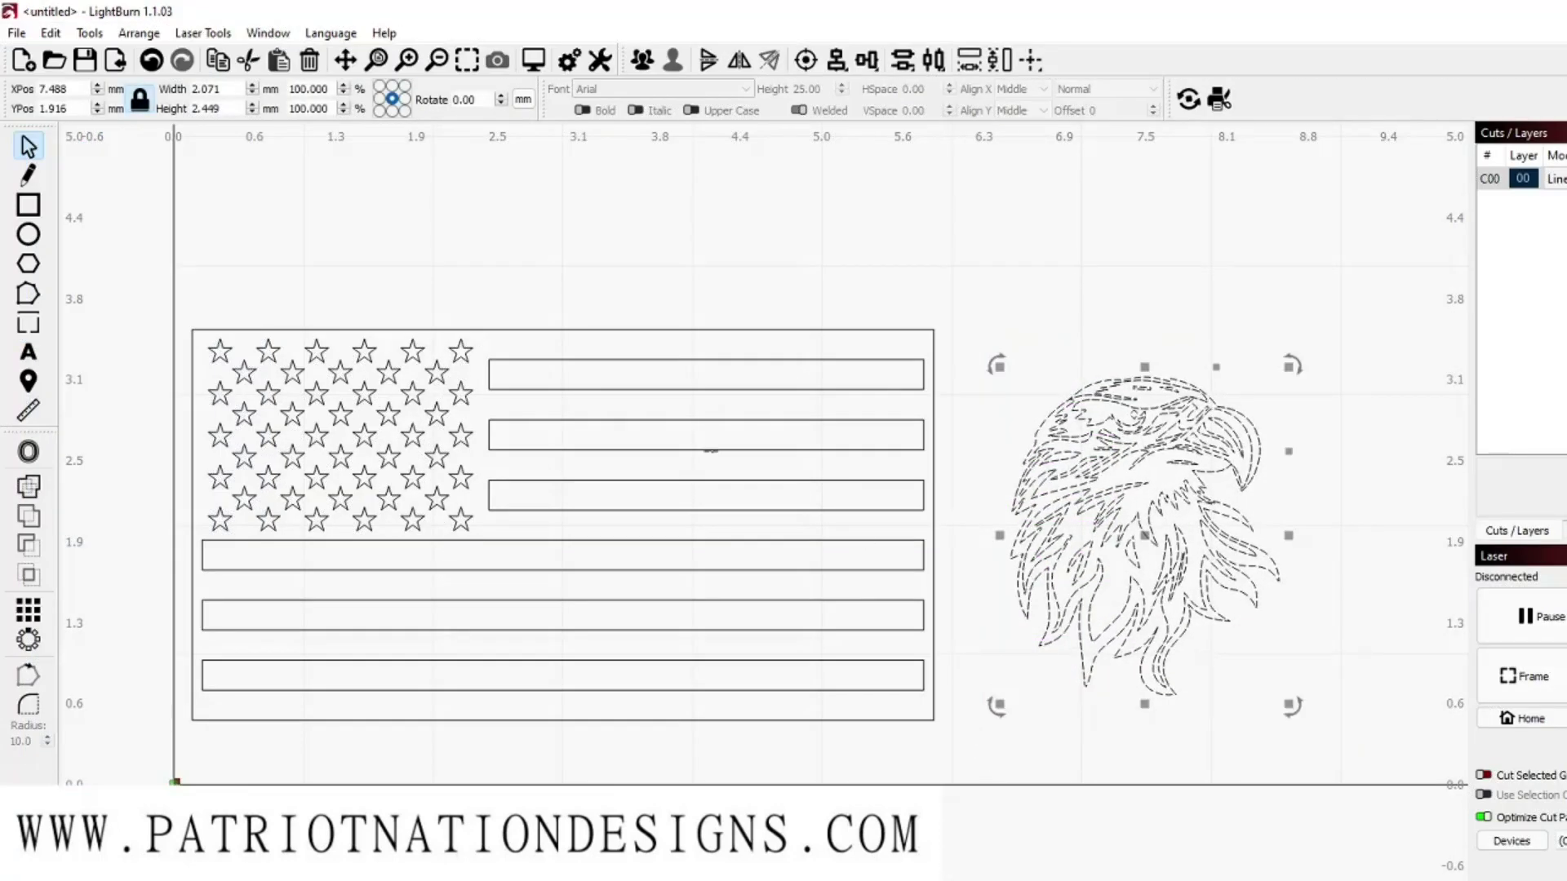
left_click(30, 451)
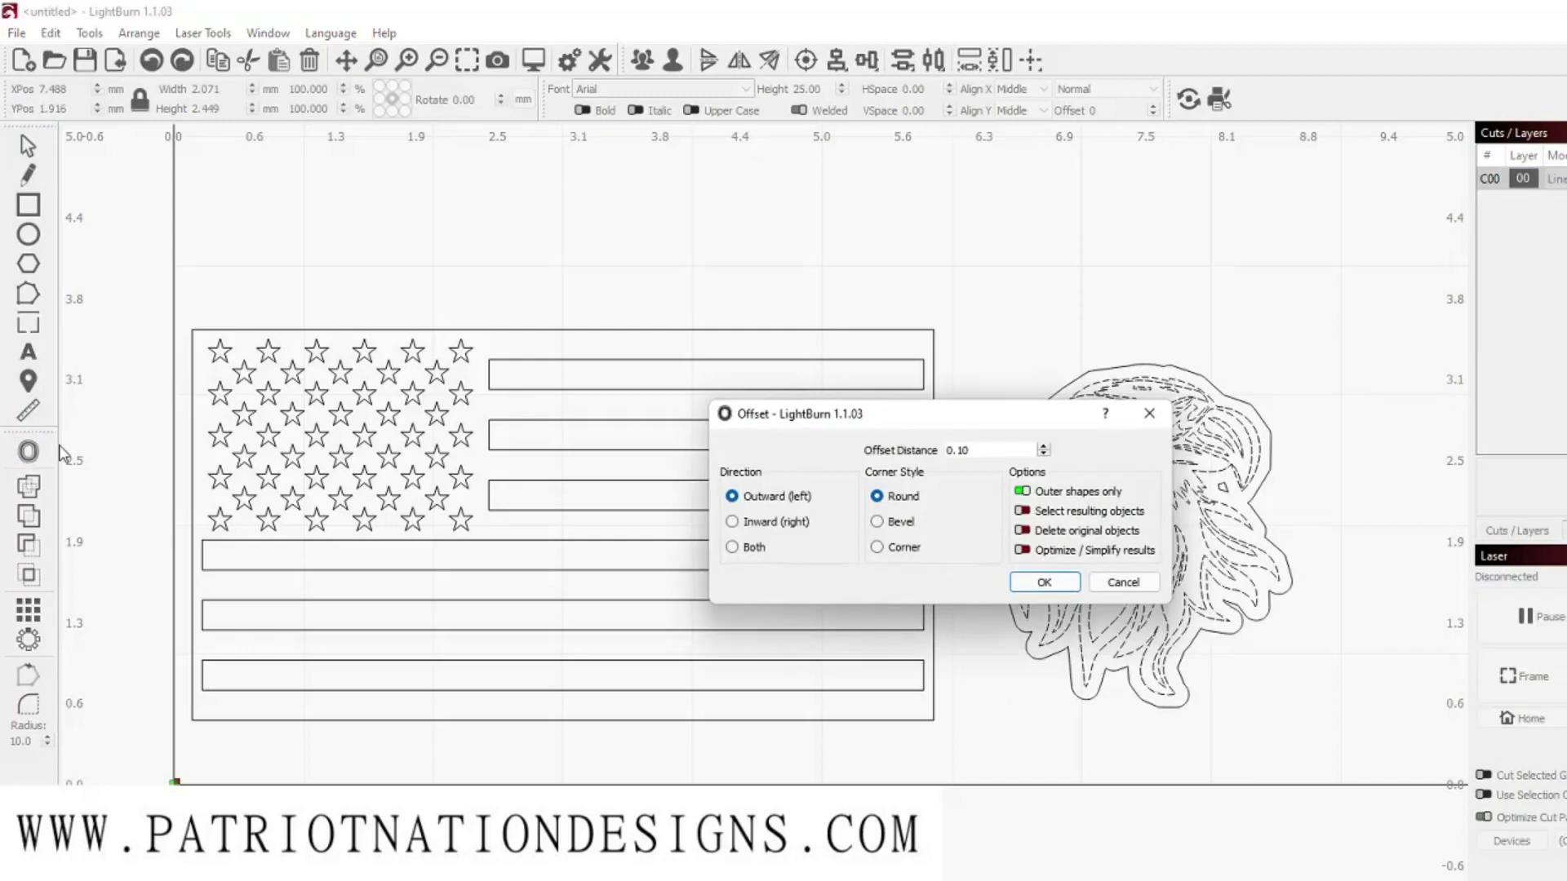
left_click_drag(814, 424, 622, 406)
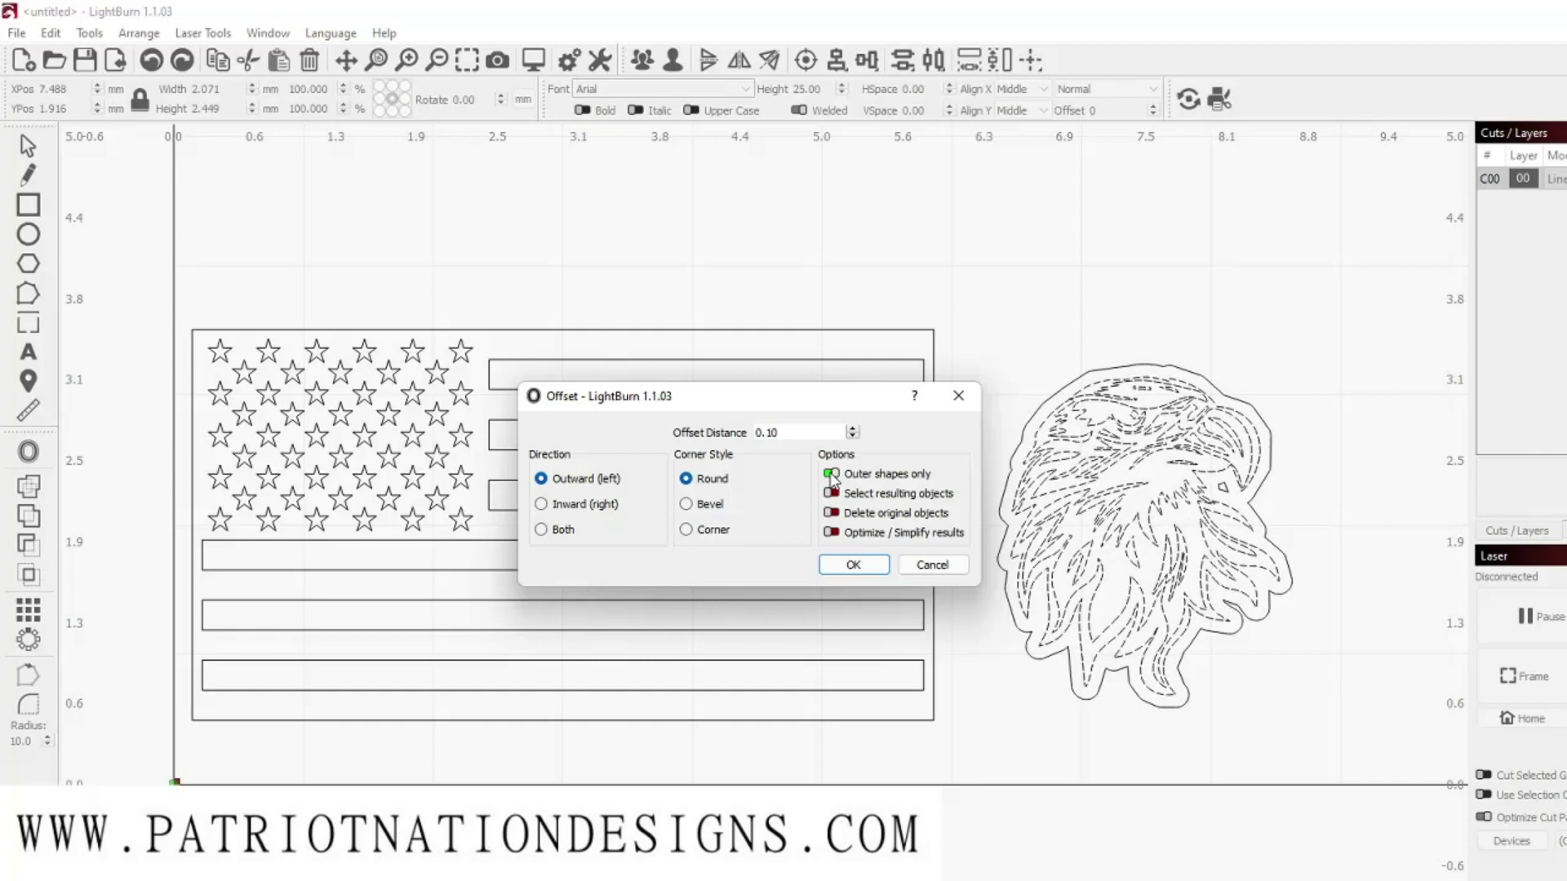
left_click(853, 565)
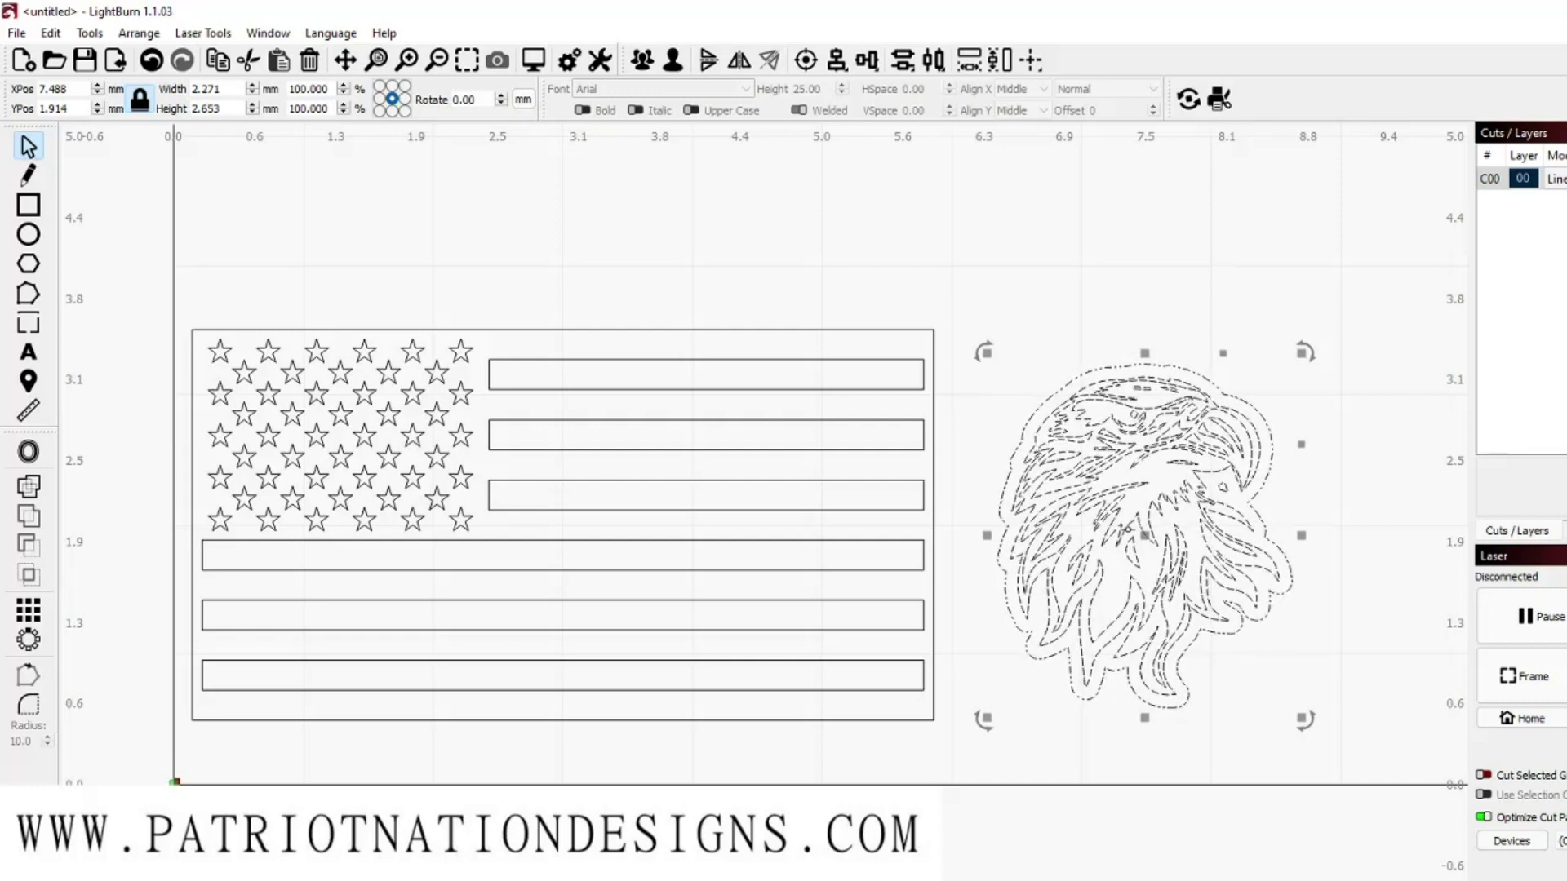
Move the eagle onto the flag's right part and Boolean-subtract its border from the flag.
left_click_drag(1143, 538, 710, 532)
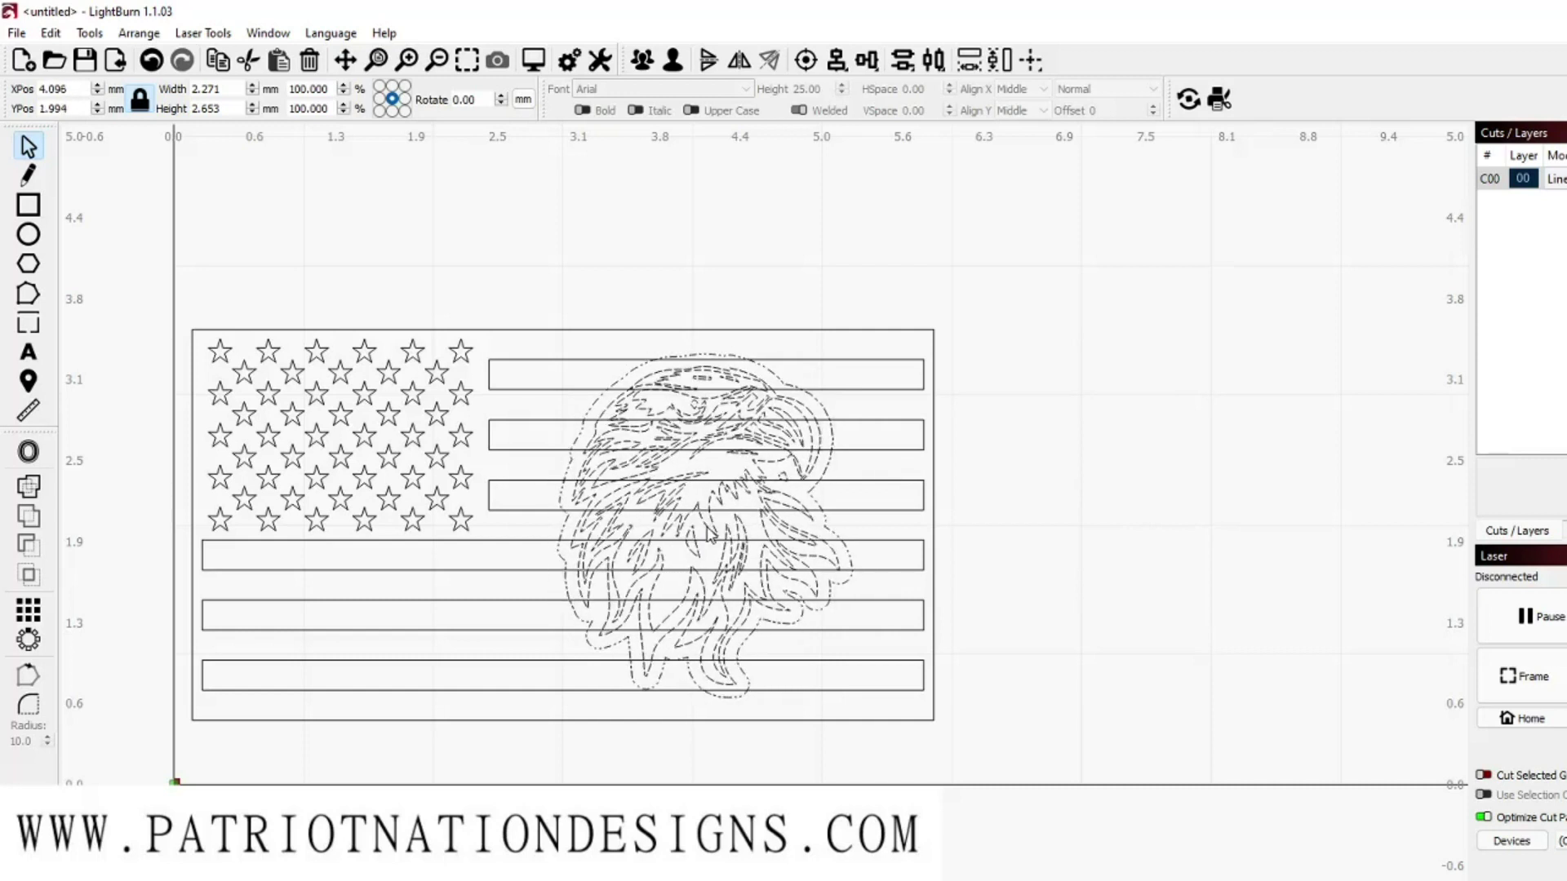
left_click(1048, 555)
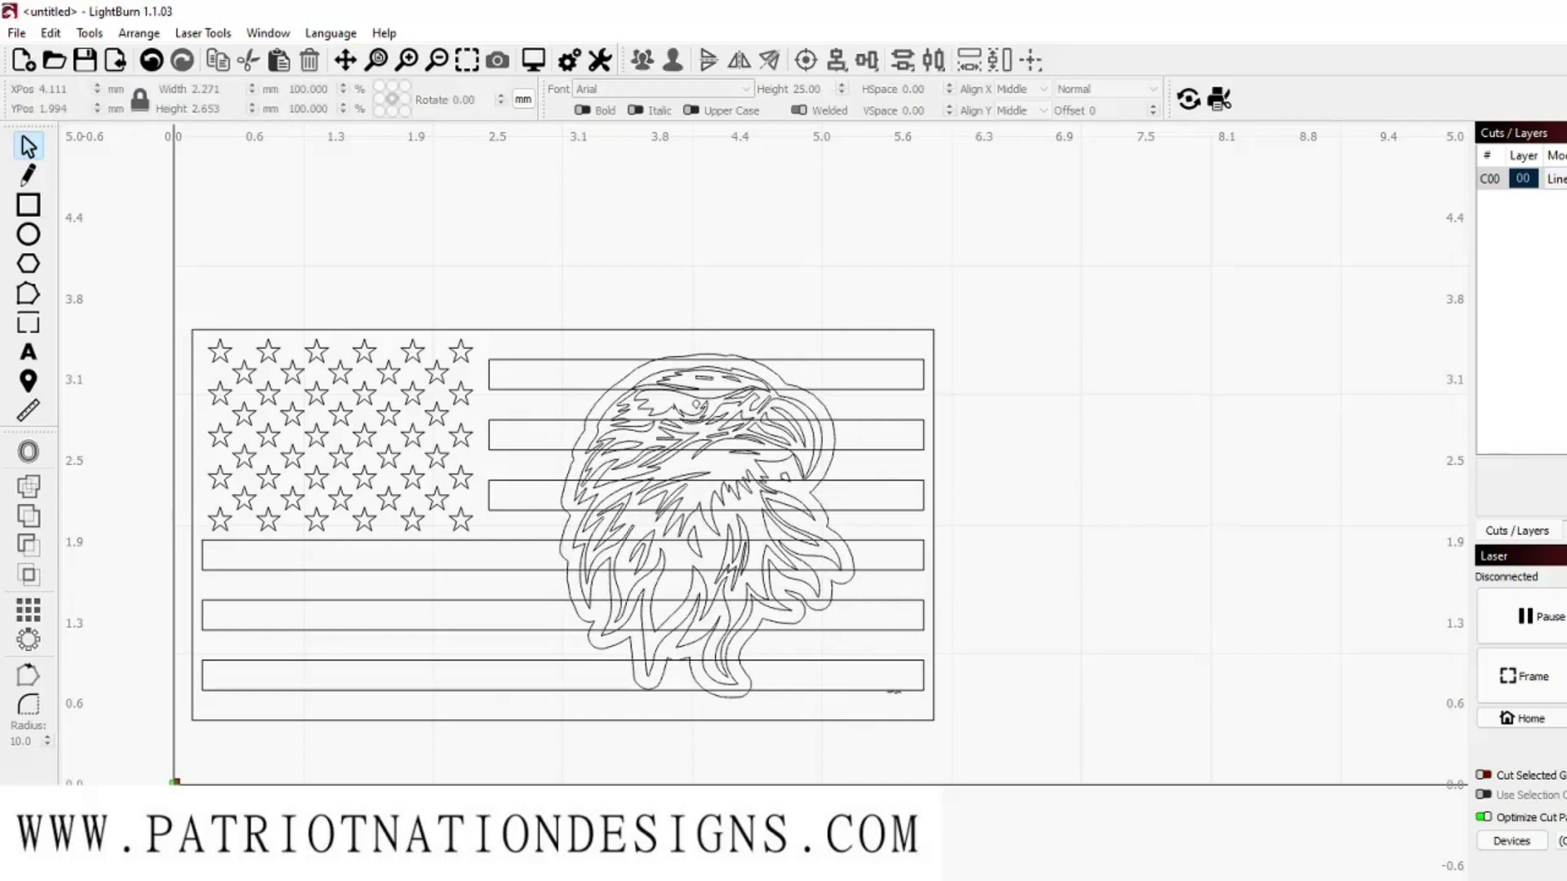
left_click(894, 690)
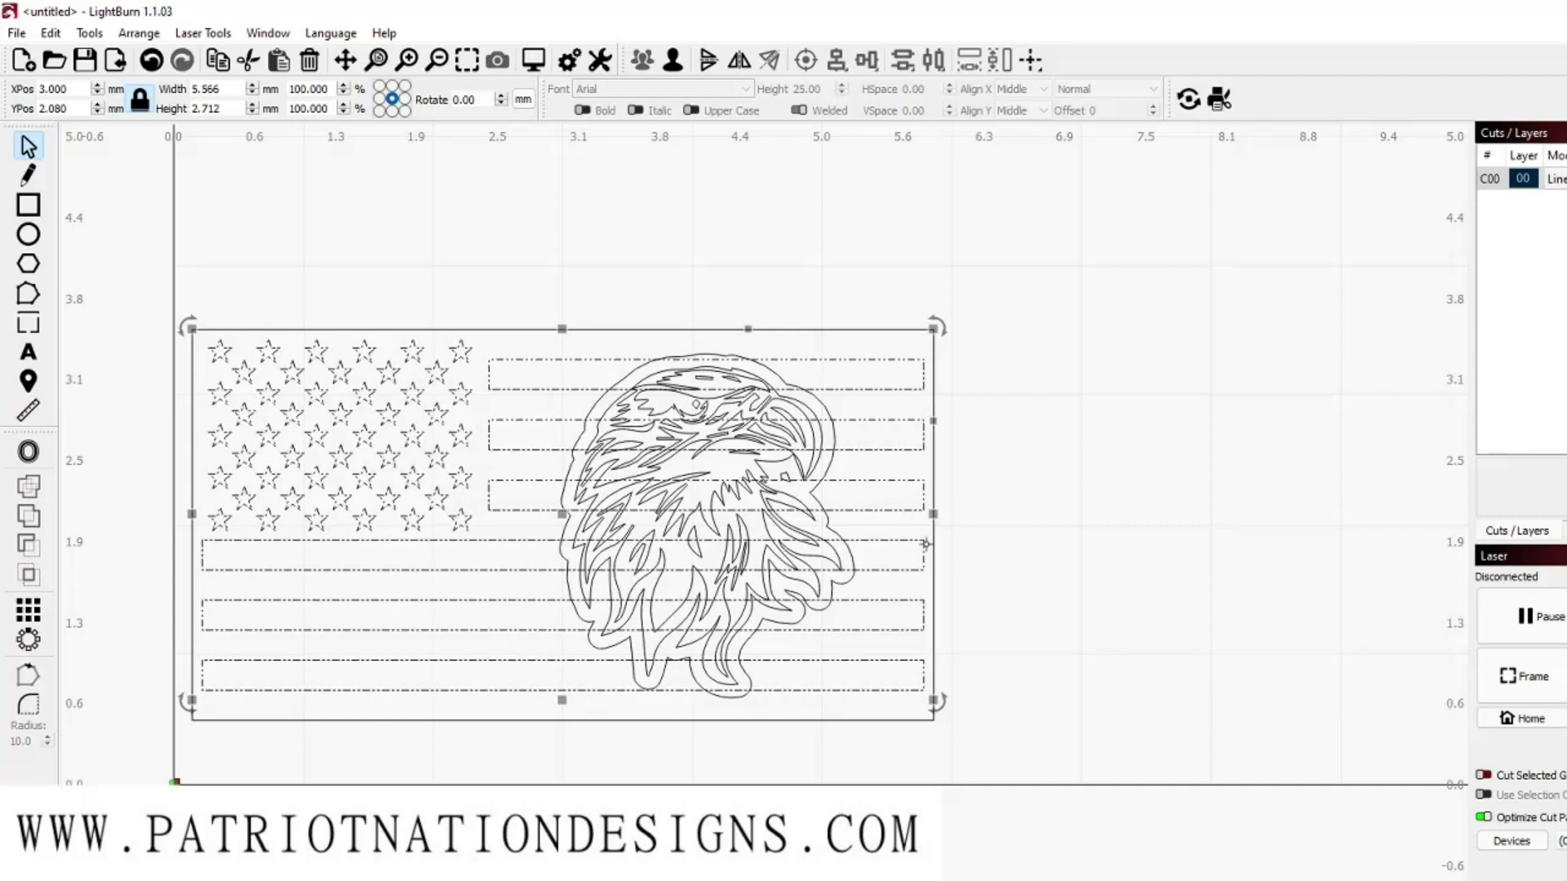
left_click(826, 406, "shift")
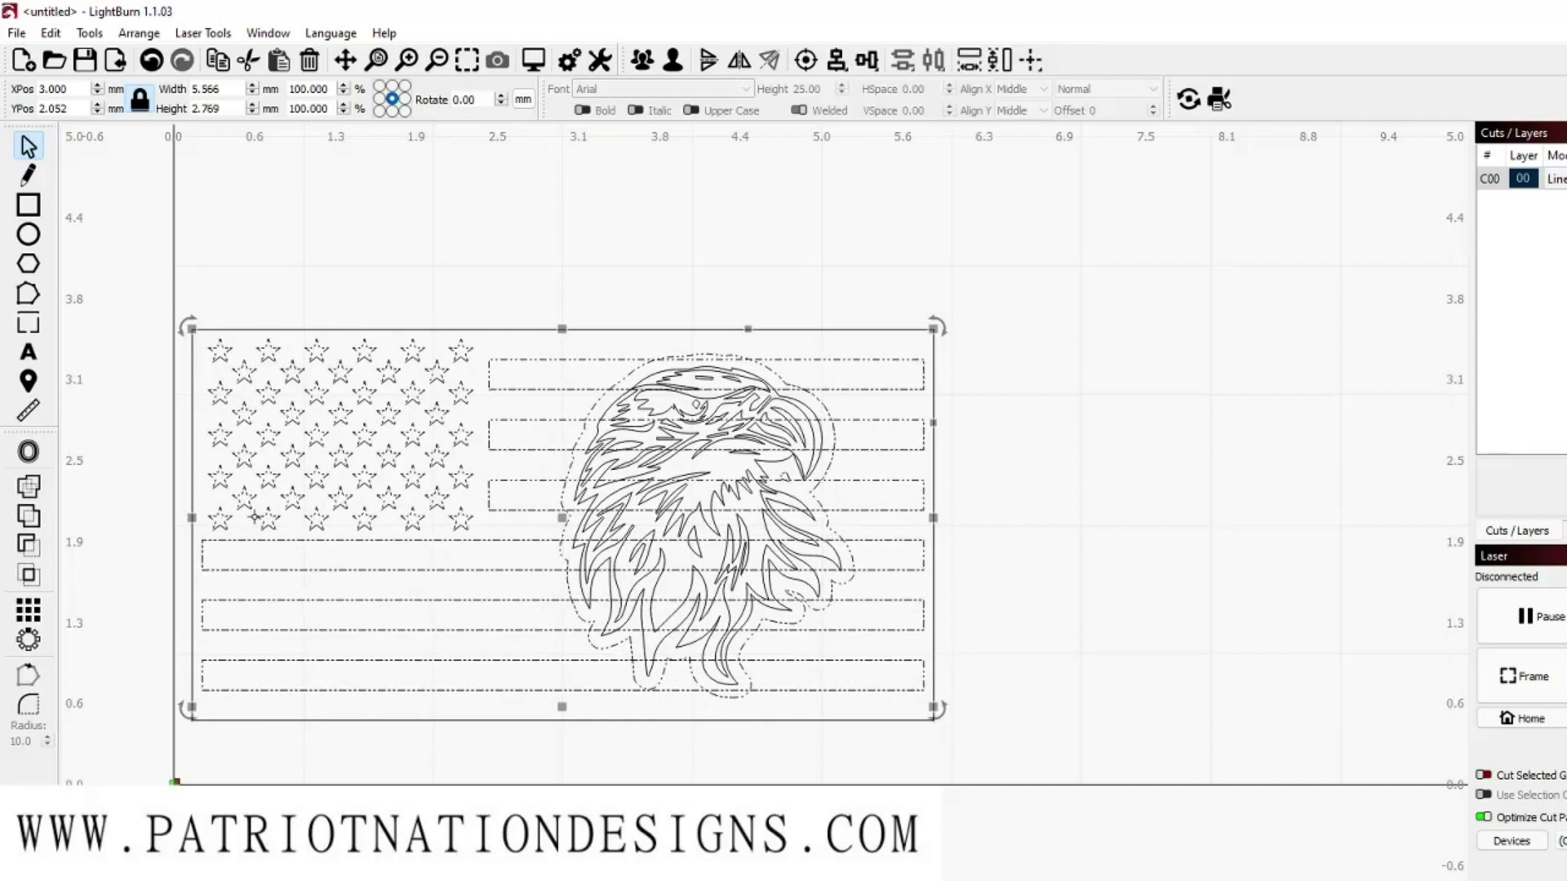
left_click(29, 544)
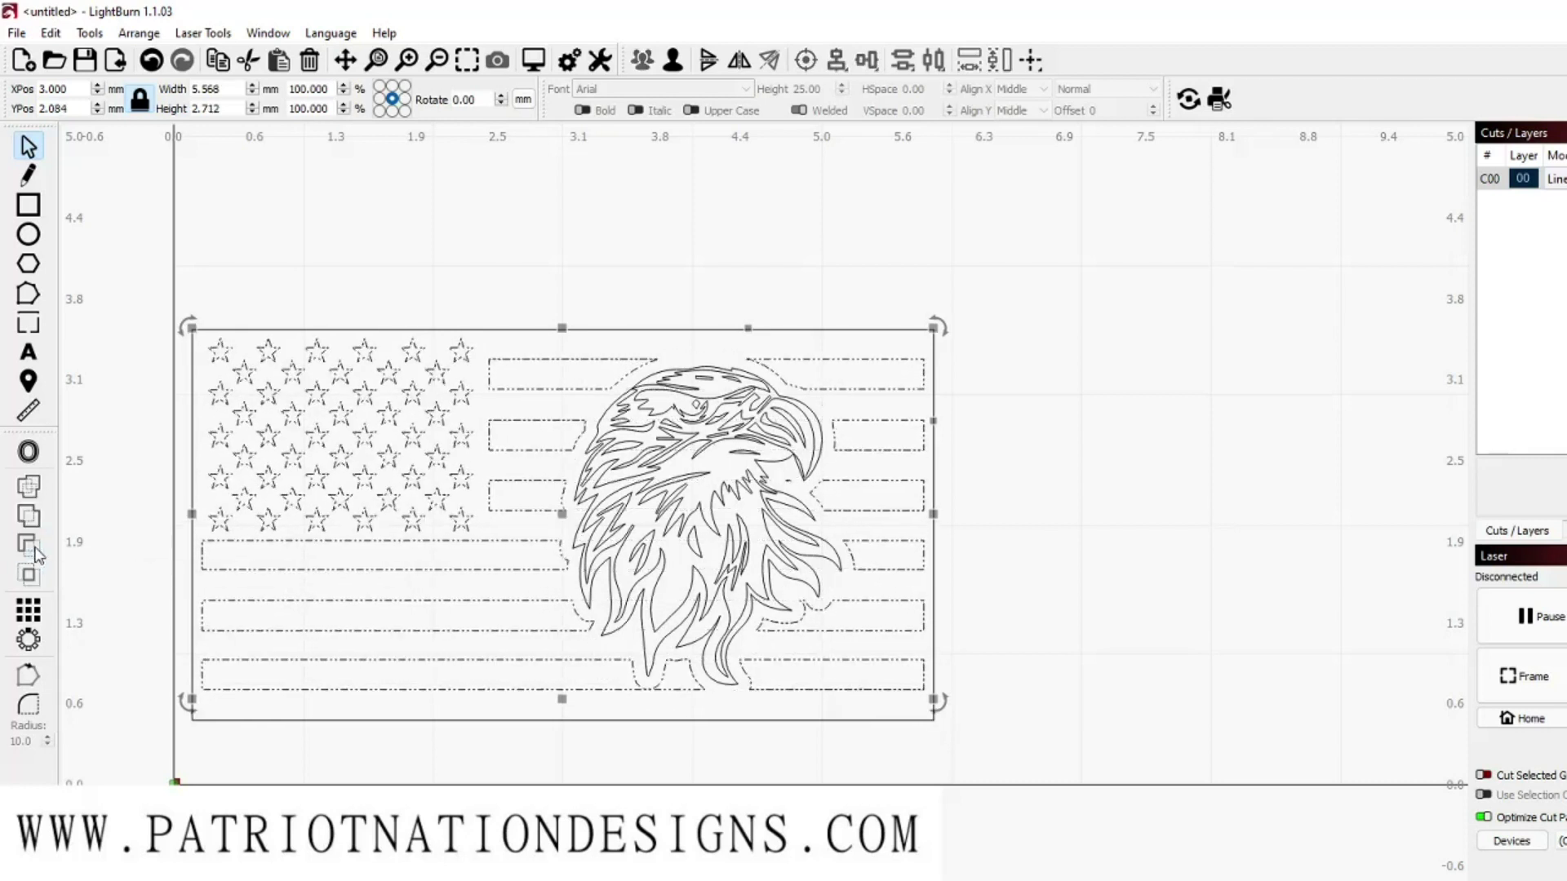
left_click(1159, 490)
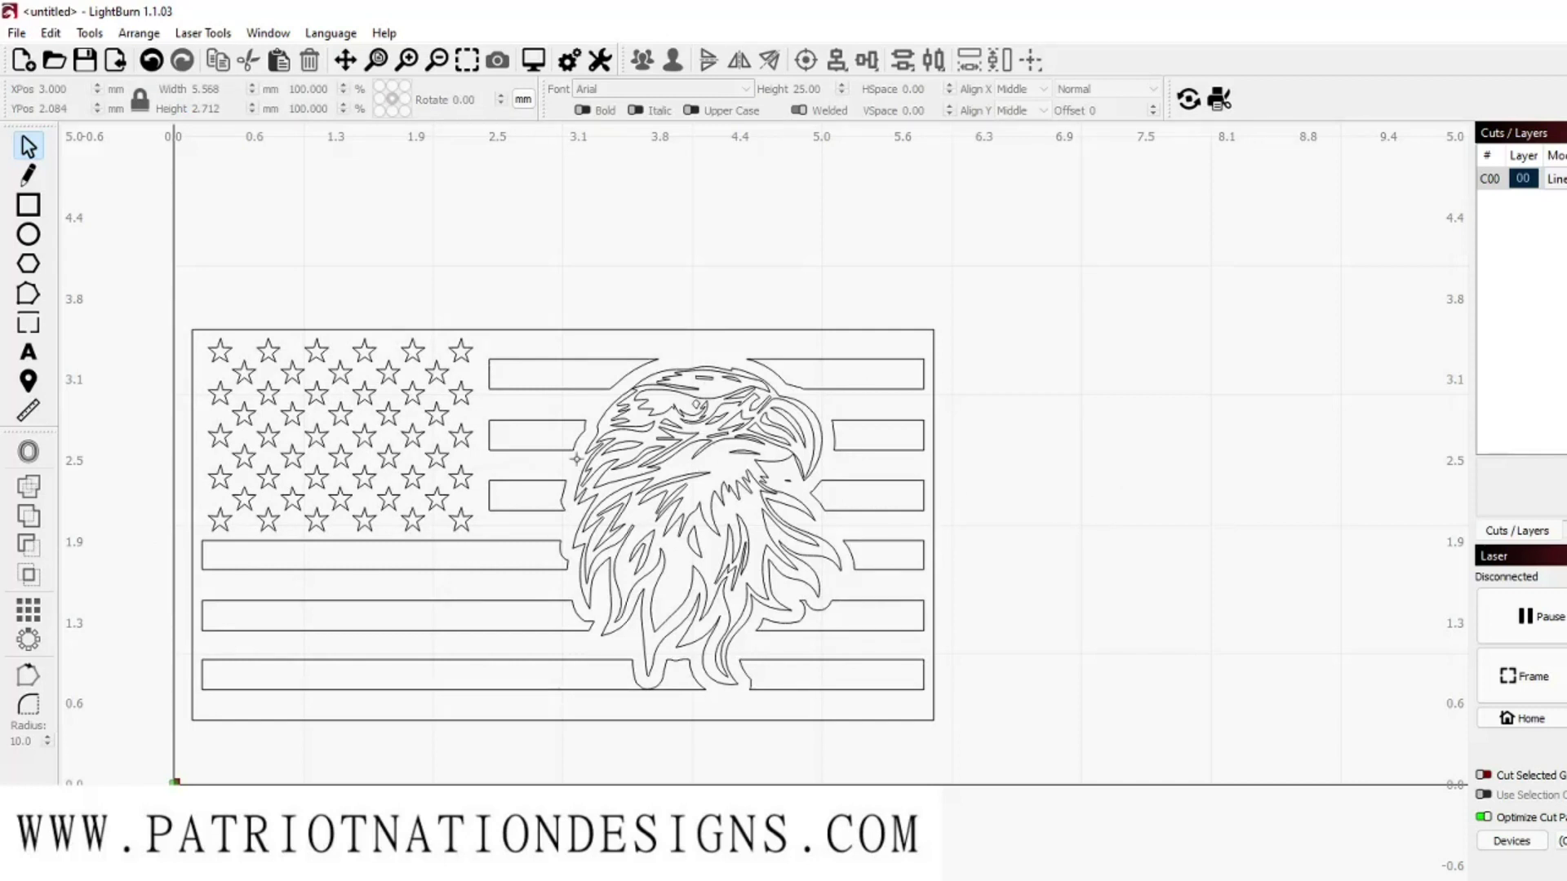